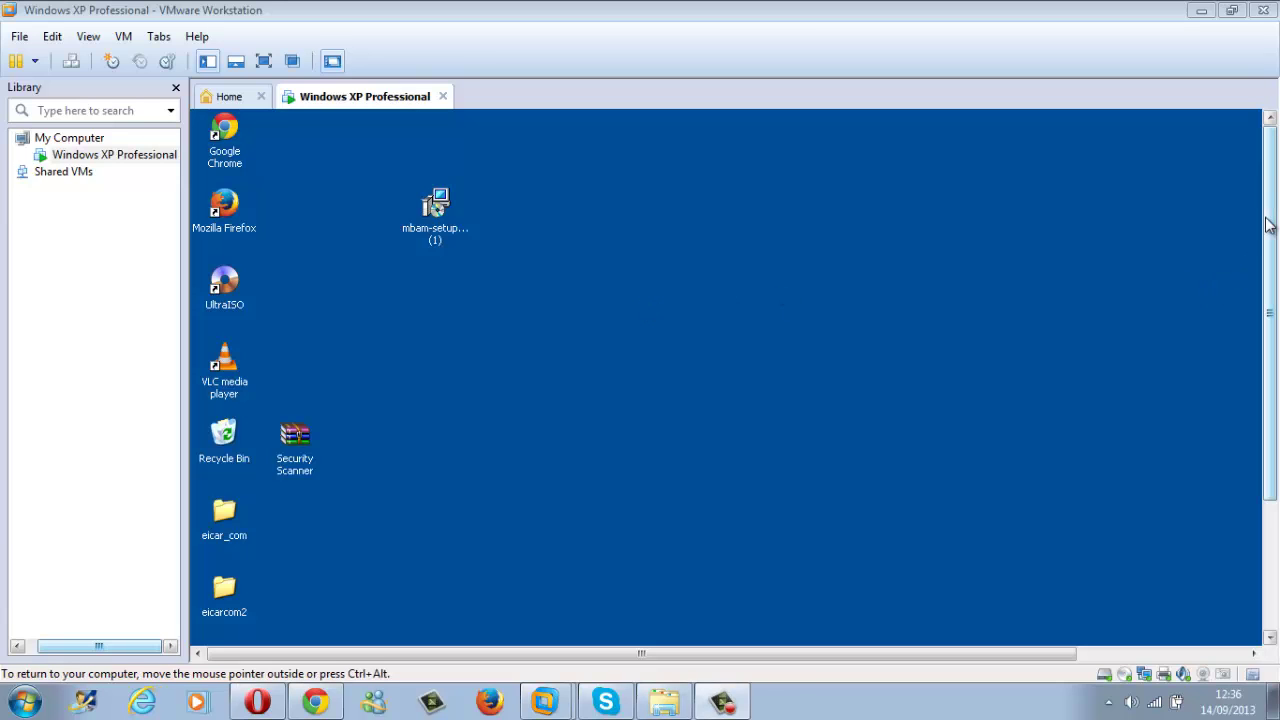
Put the XP virtual machine in full screen and open Google Chrome from its desktop shortcut.
{"action": "left_click_drag", "start_coordinate": [1266, 250], "coordinate": [1260, 310]}
{"action": "scroll", "coordinate": [1250, 335], "scroll_direction": "up", "scroll_amount": 3}
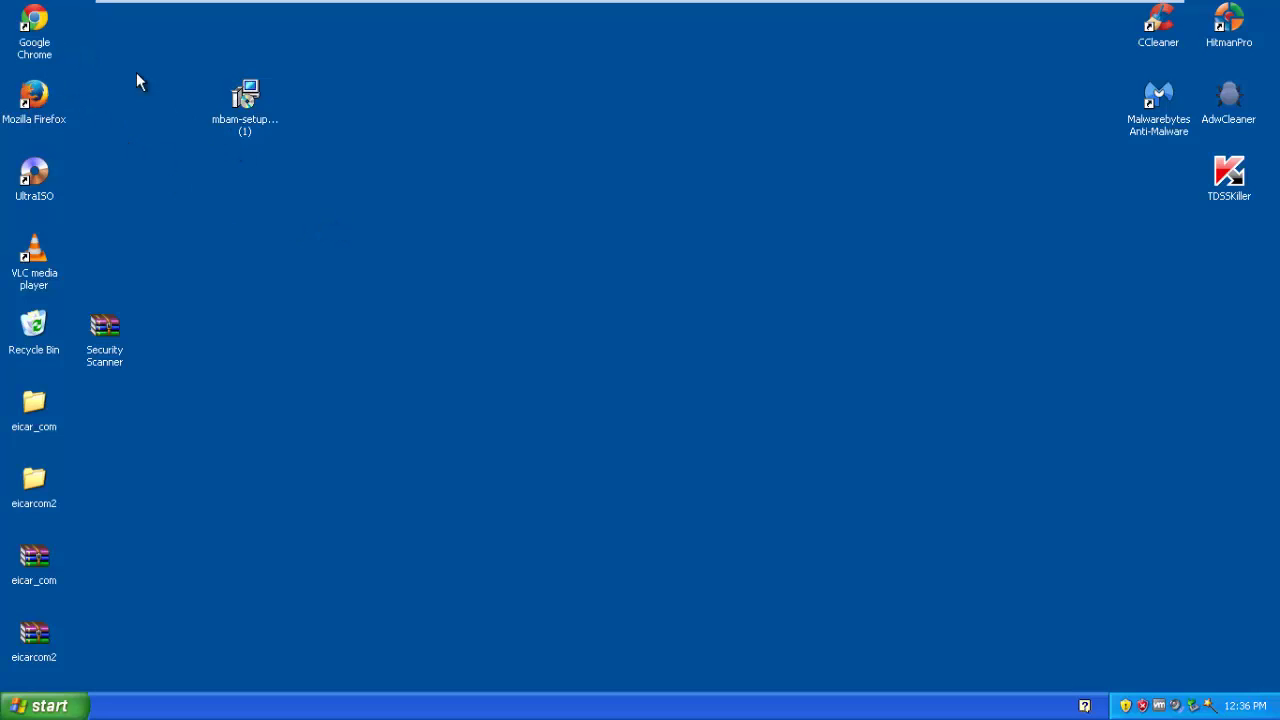
{"action": "double_click", "coordinate": [37, 20]}
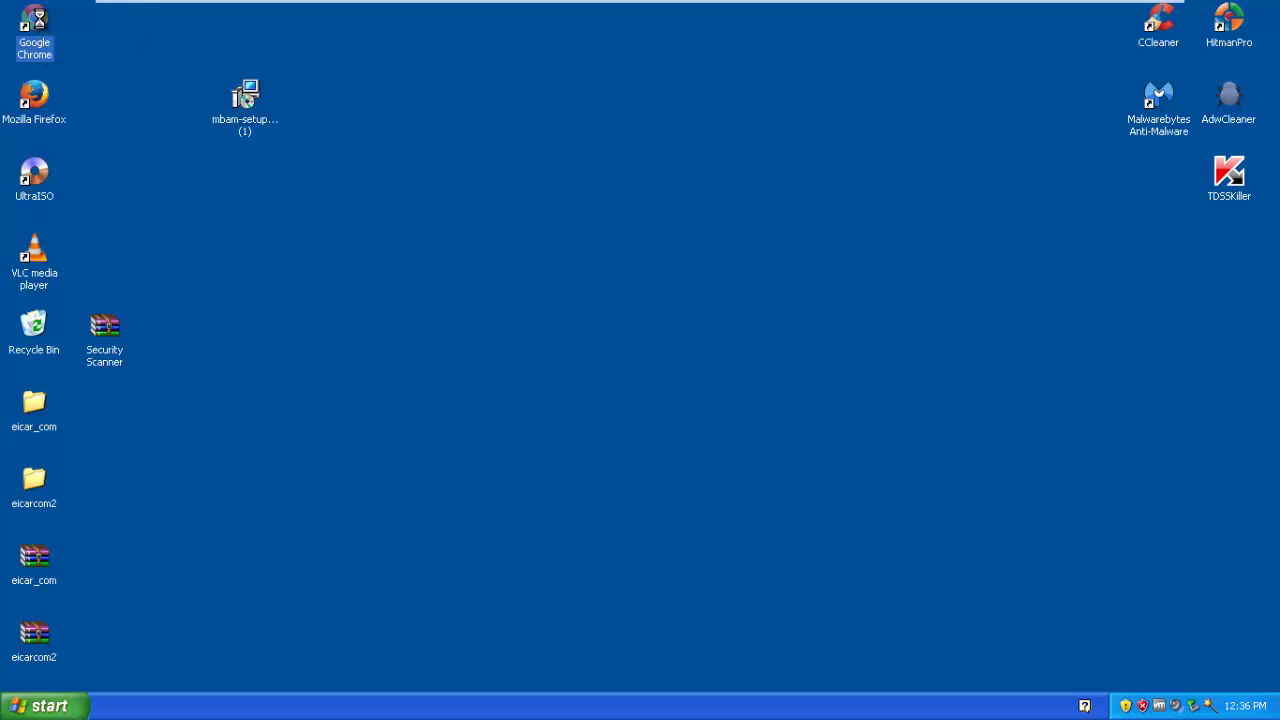
{"action": "right_click", "coordinate": [36, 14]}
{"action": "left_click", "coordinate": [68, 25]}
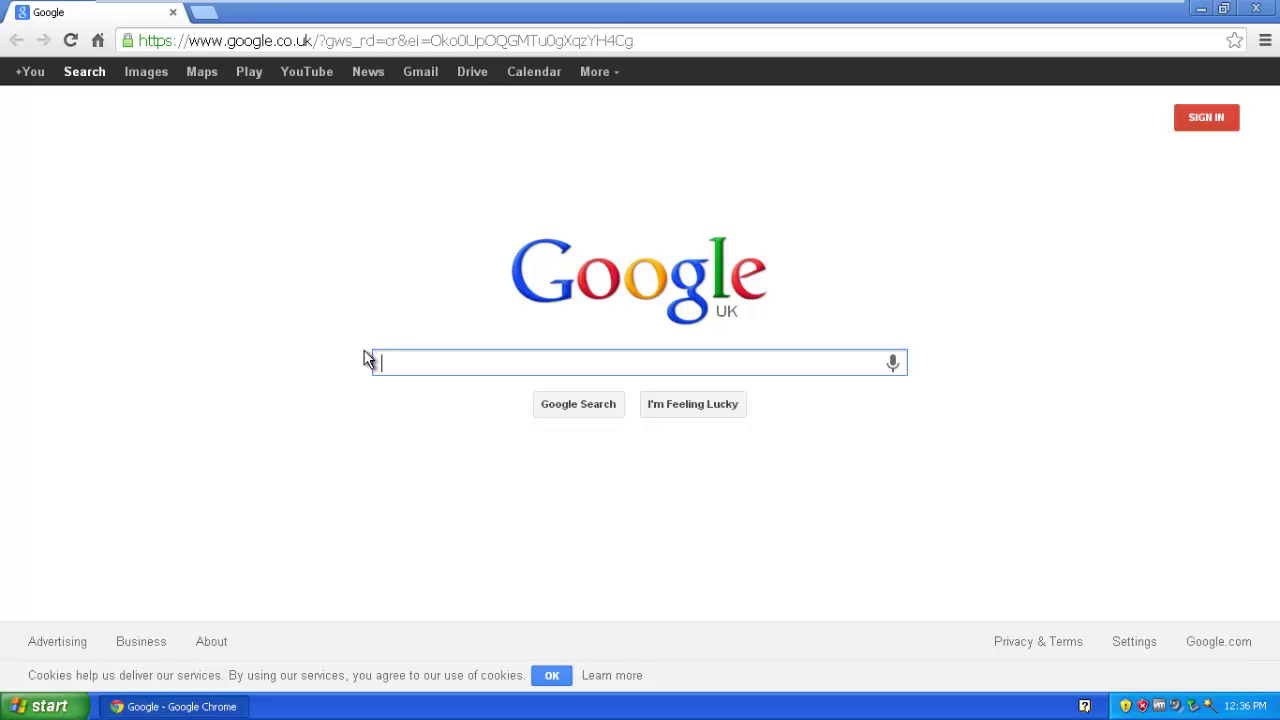
Search Google for 'adwcleaner' and open the 'AdwCleaner Download - Bleeping Computer' result.
{"action": "type", "text": "adw"}
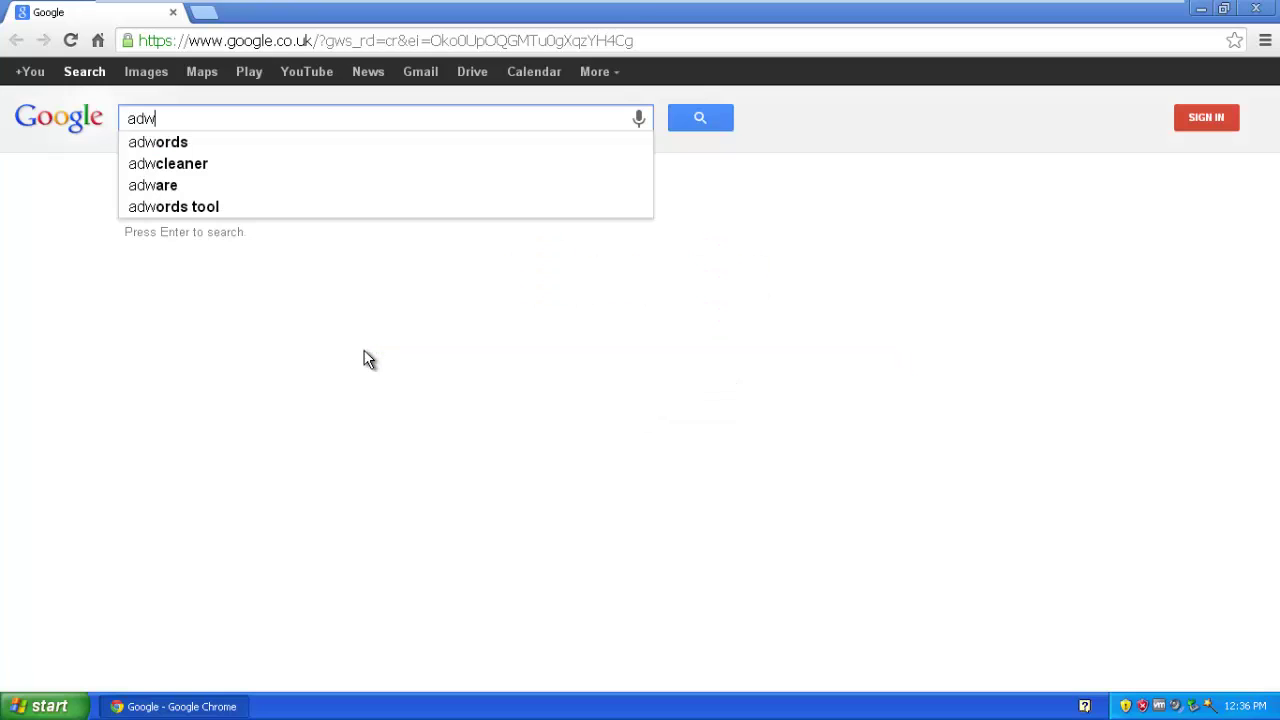
{"action": "type", "text": "cleaner"}
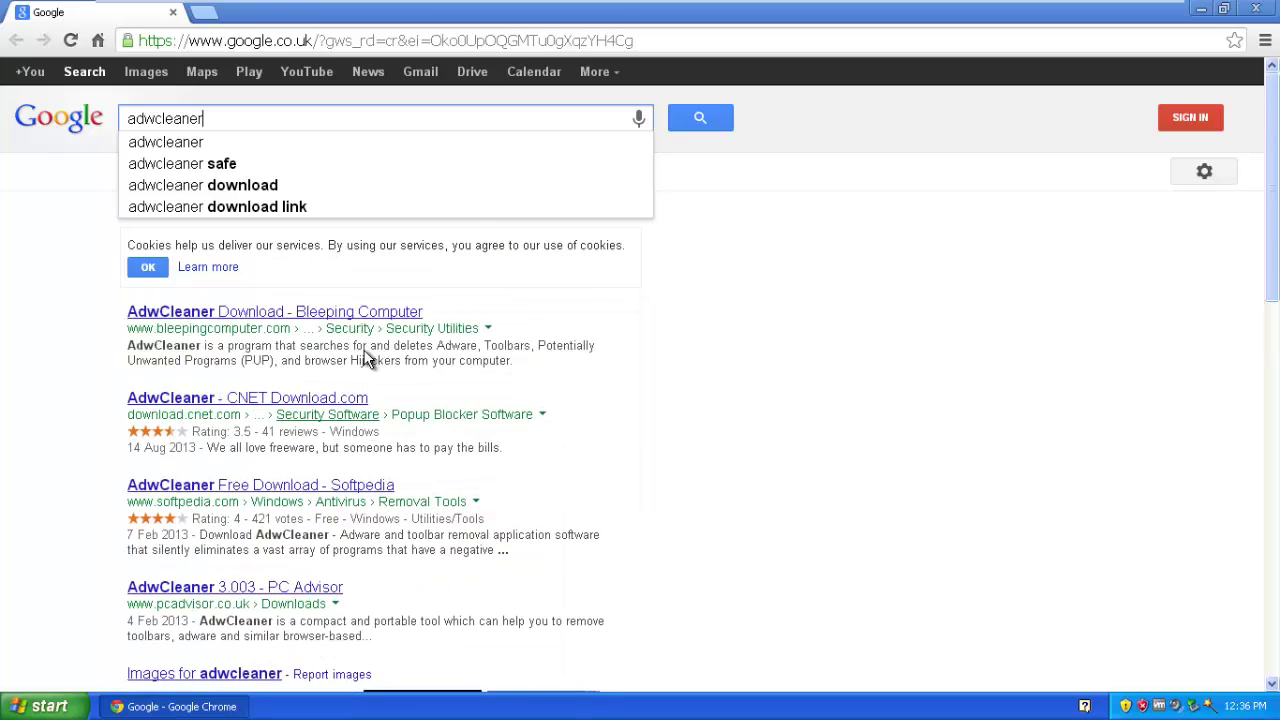
{"action": "key", "text": "Return"}
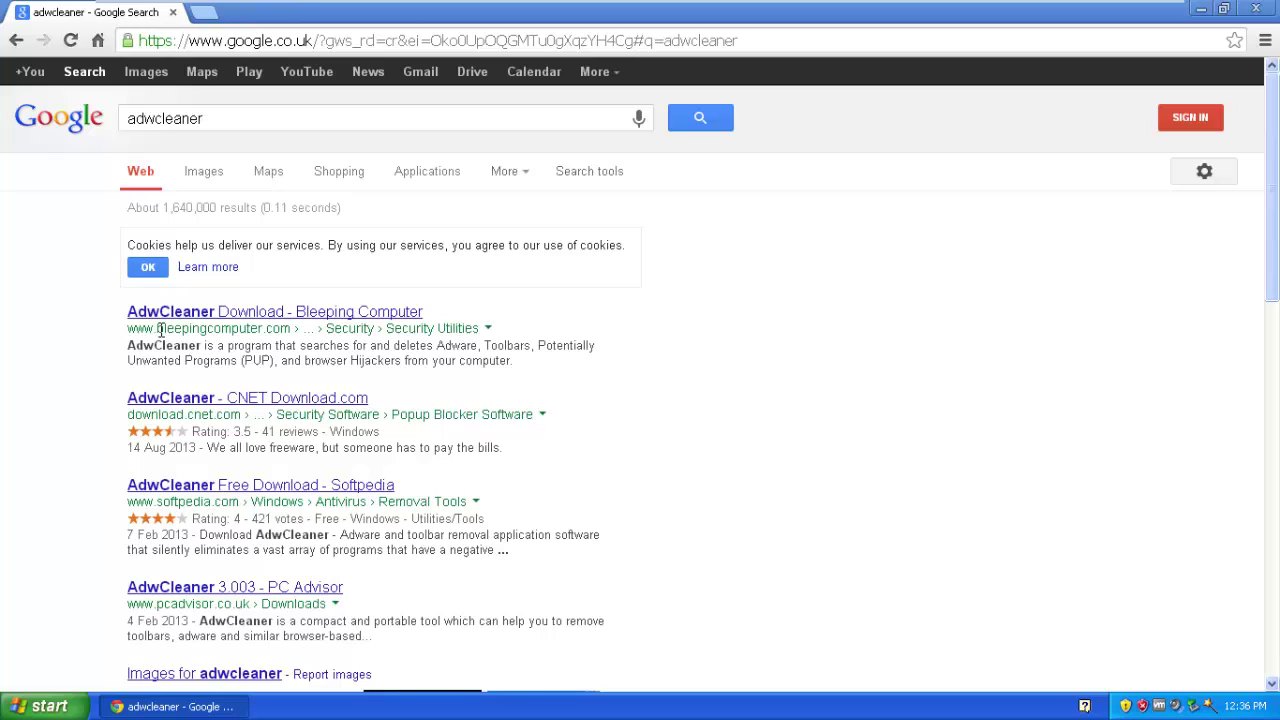
{"action": "left_click_drag", "start_coordinate": [135, 327], "coordinate": [284, 328]}
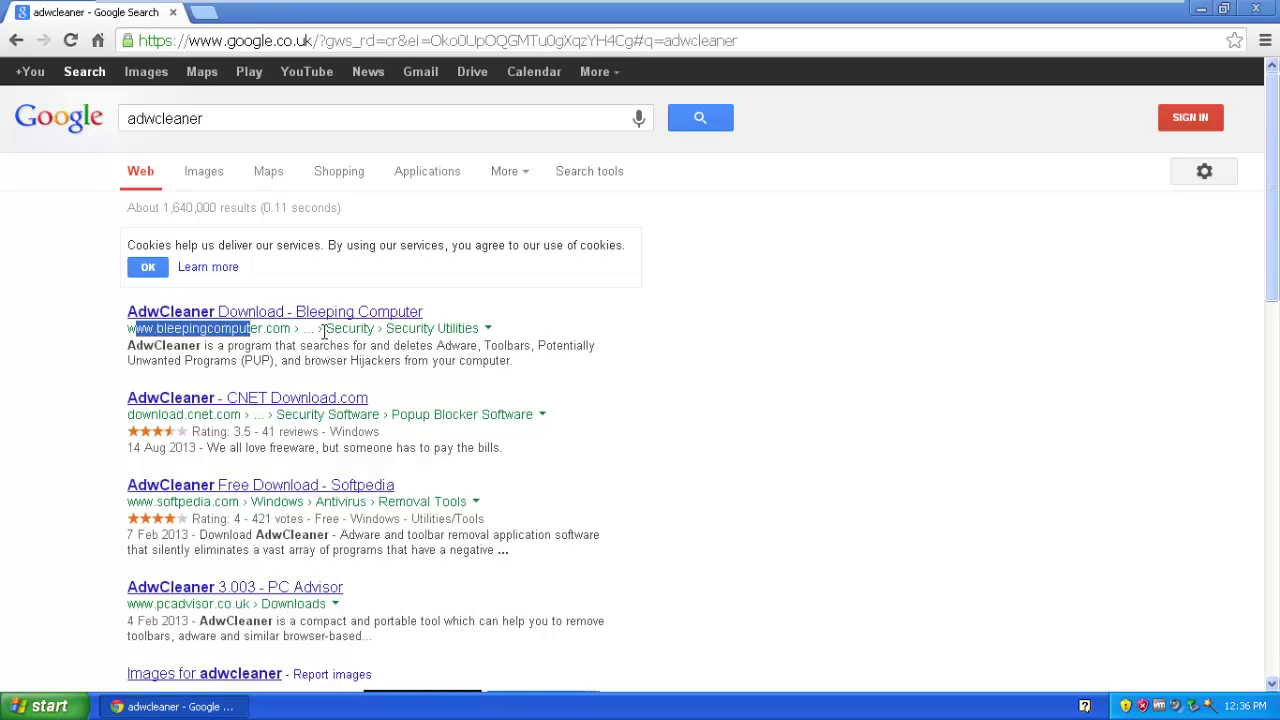
{"action": "left_click", "coordinate": [493, 290]}
{"action": "left_click", "coordinate": [322, 330]}
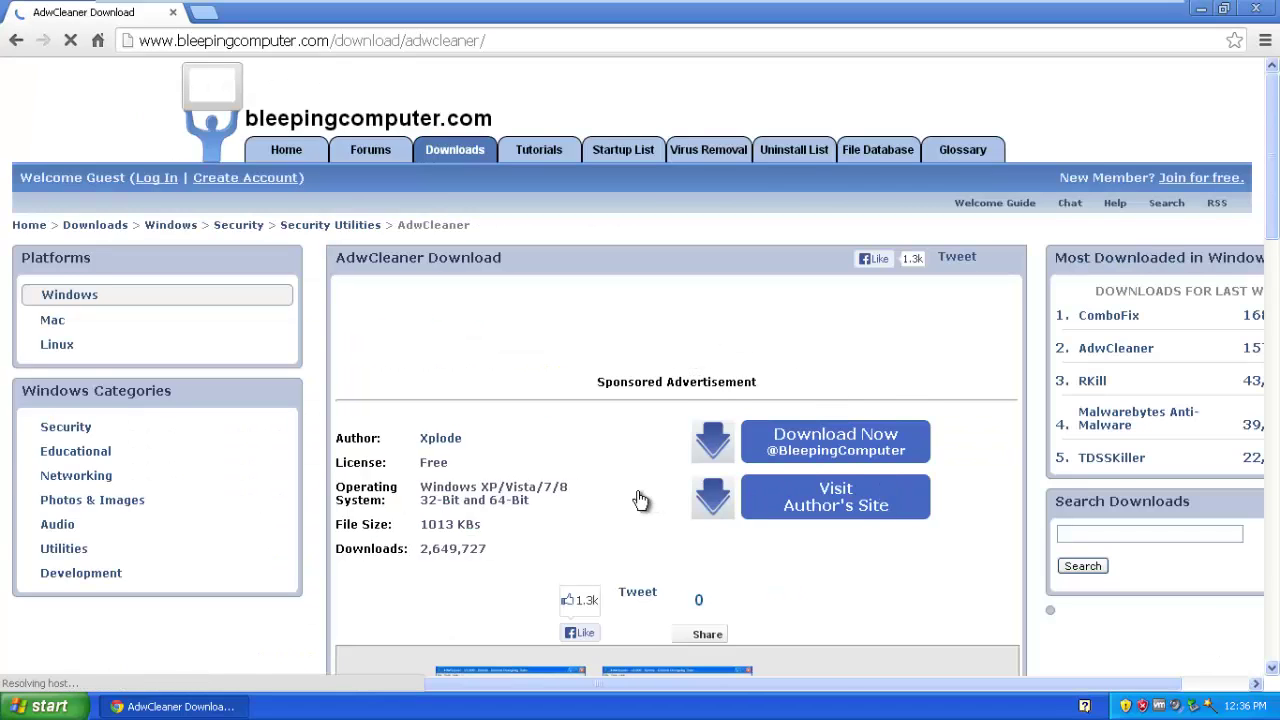
{"action": "scroll", "coordinate": [640, 500], "scroll_direction": "down", "scroll_amount": 1}
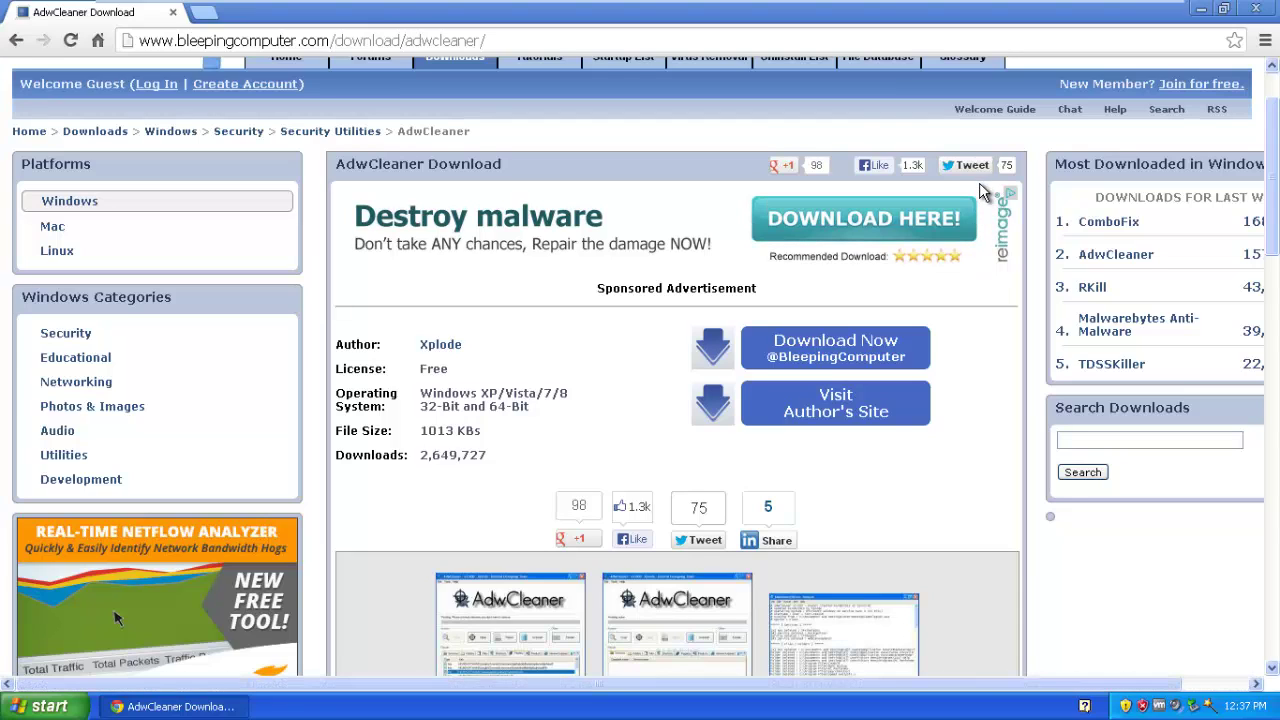
{"action": "left_click_drag", "start_coordinate": [597, 289], "coordinate": [758, 290]}
{"action": "left_click", "coordinate": [628, 366]}
{"action": "scroll", "coordinate": [593, 353], "scroll_direction": "down", "scroll_amount": 1}
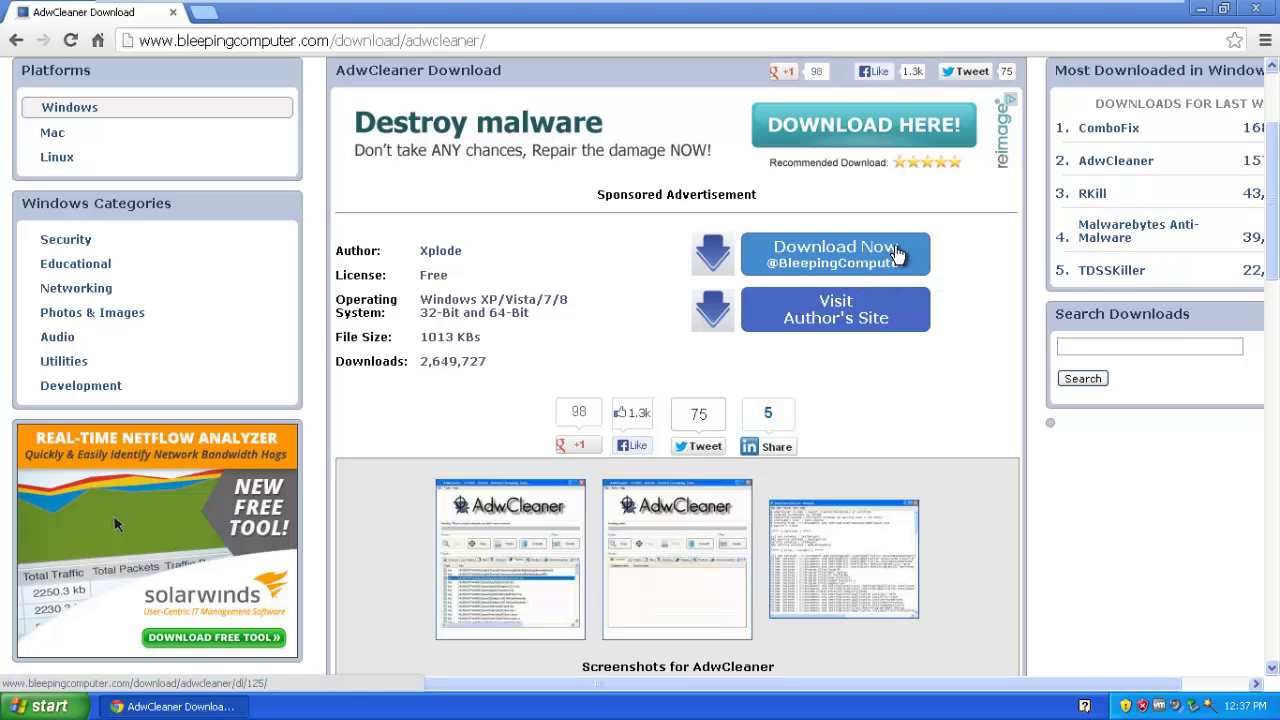
{"action": "left_click", "coordinate": [798, 258]}
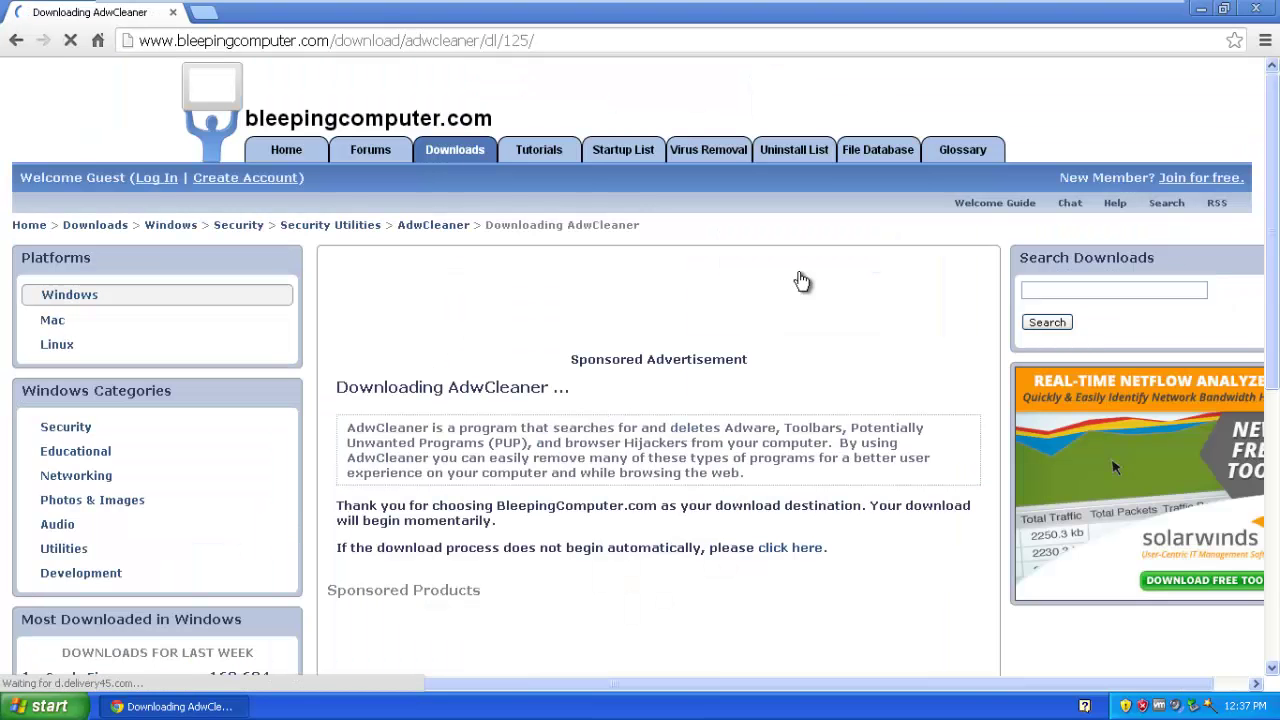
{"action": "scroll", "coordinate": [930, 390], "scroll_direction": "down", "scroll_amount": 1}
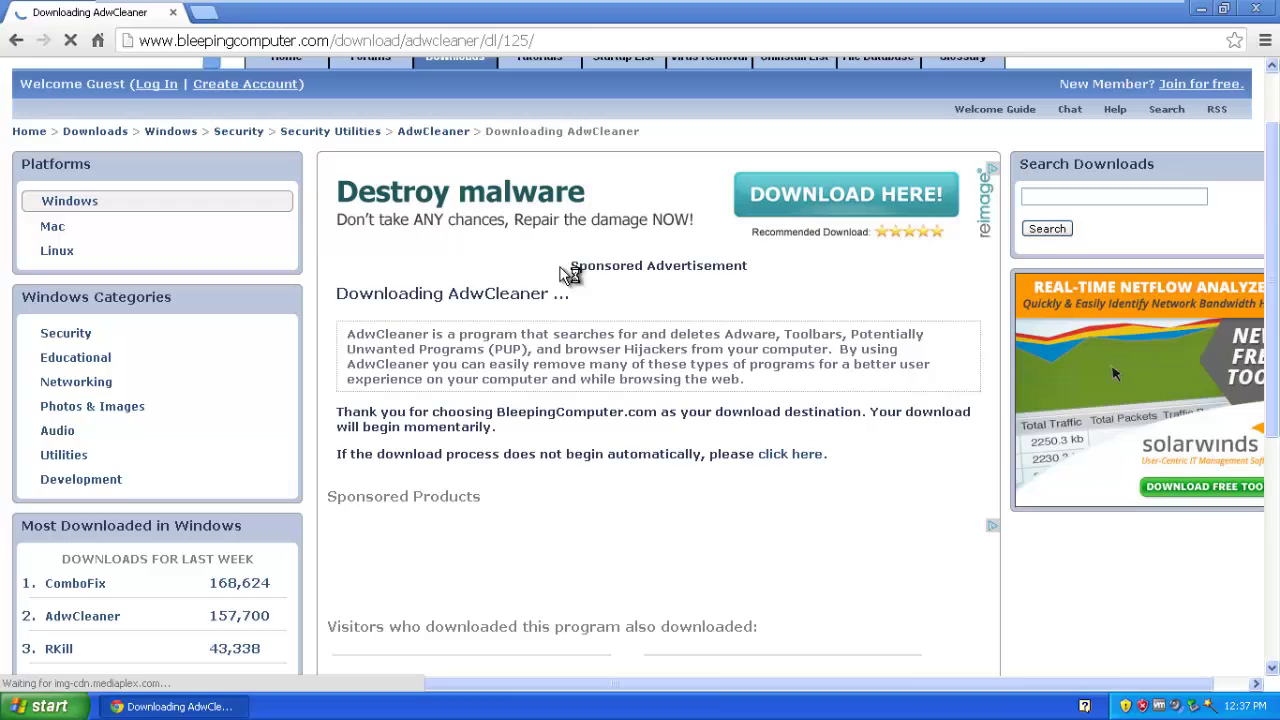
{"action": "left_click_drag", "start_coordinate": [590, 295], "coordinate": [486, 293]}
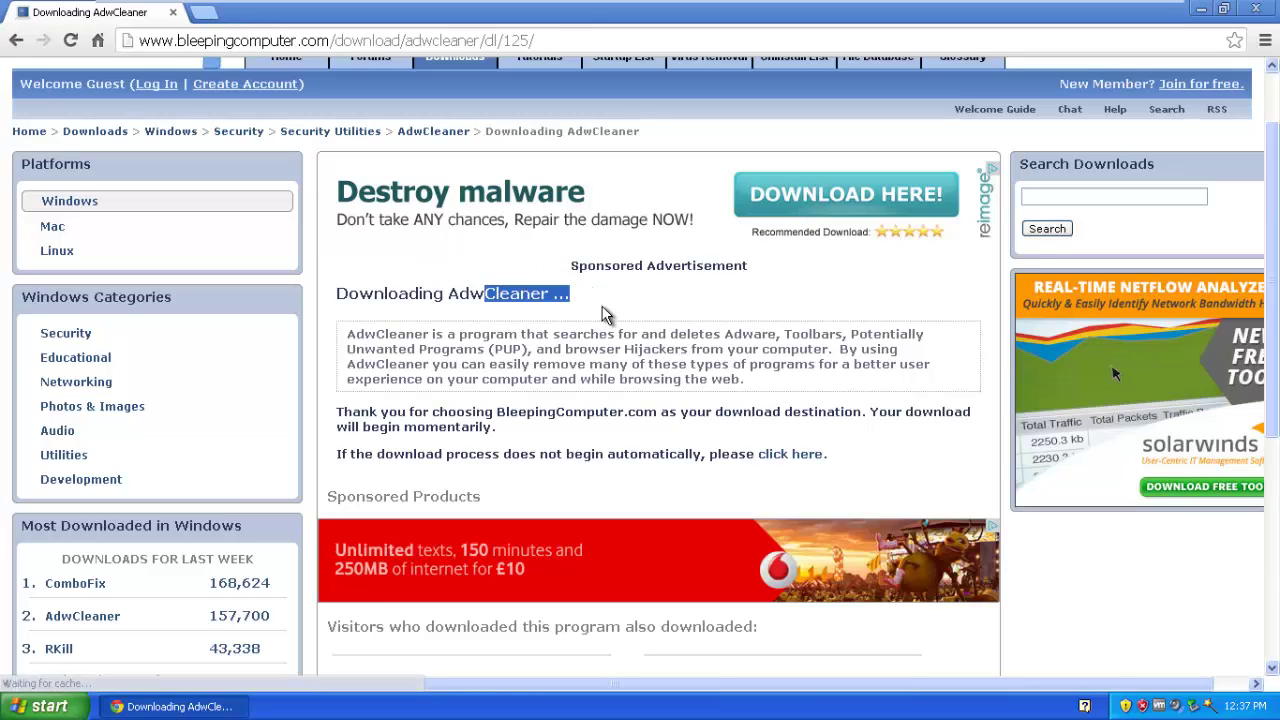
{"action": "left_click", "coordinate": [603, 315]}
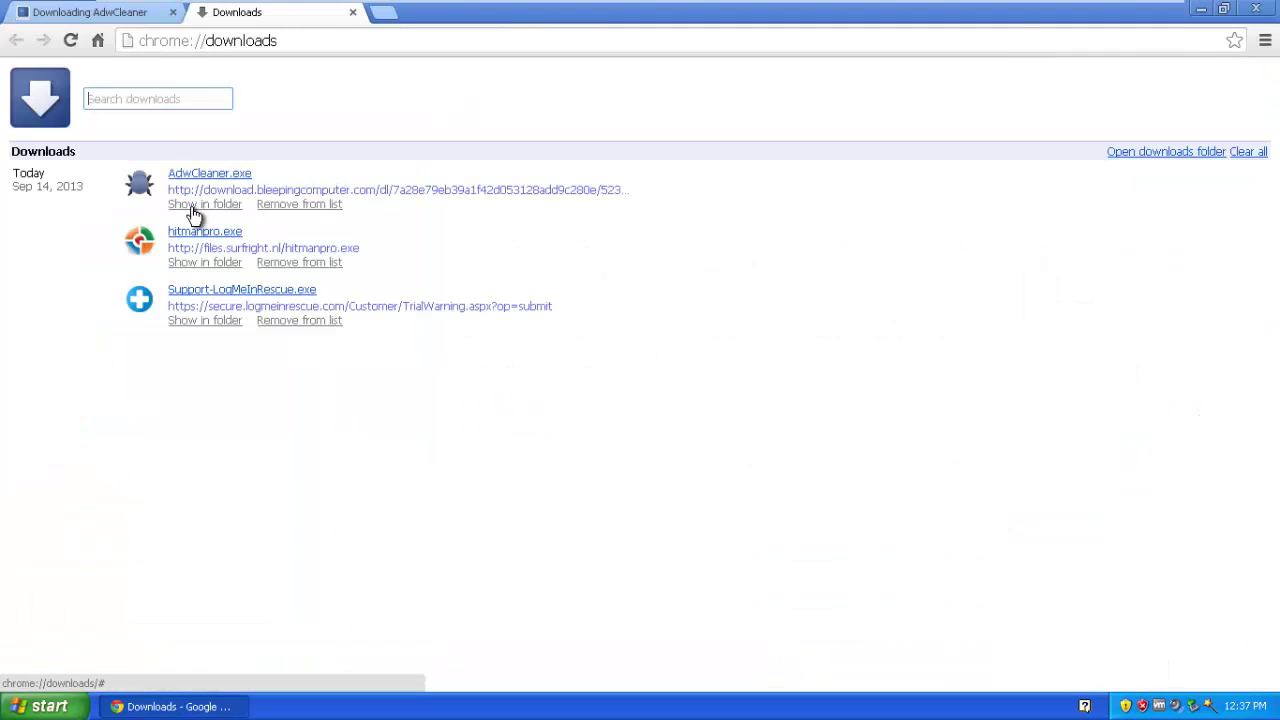
Move AdwCleaner.exe from Downloads onto the desktop, replacing the older copy, and close Chrome.
{"action": "left_click", "coordinate": [195, 210]}
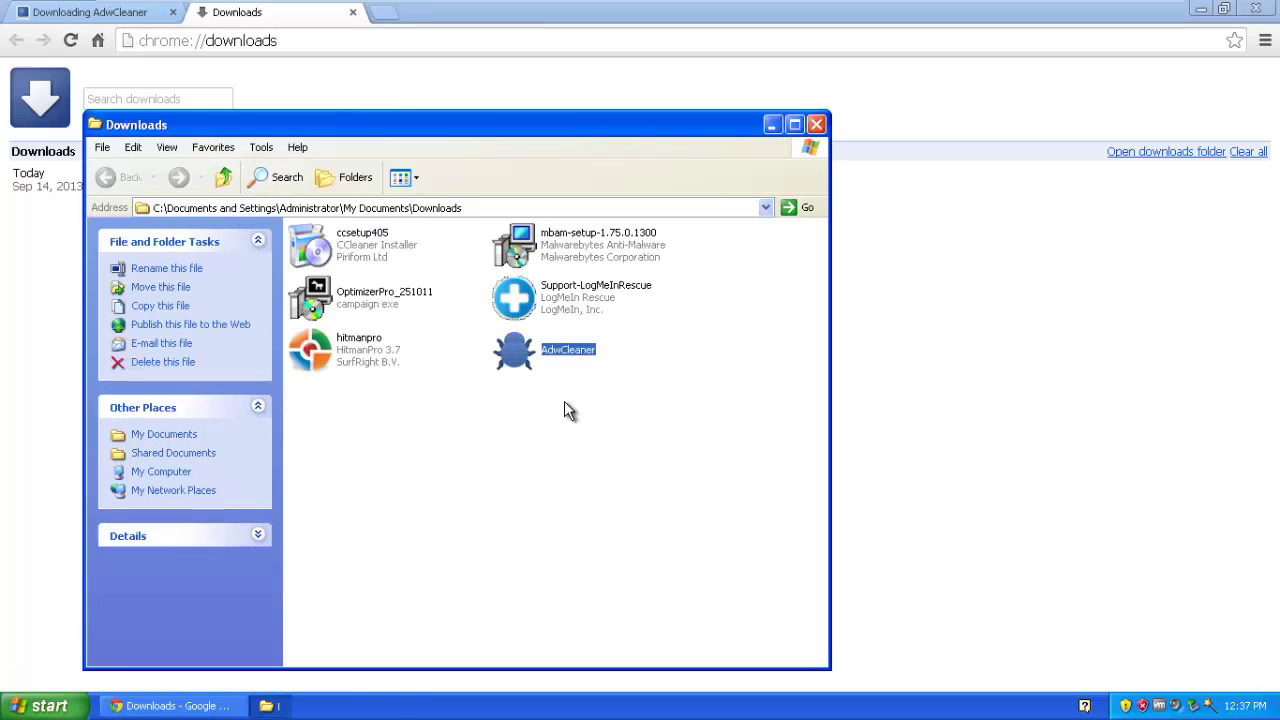
{"action": "right_click", "coordinate": [553, 360]}
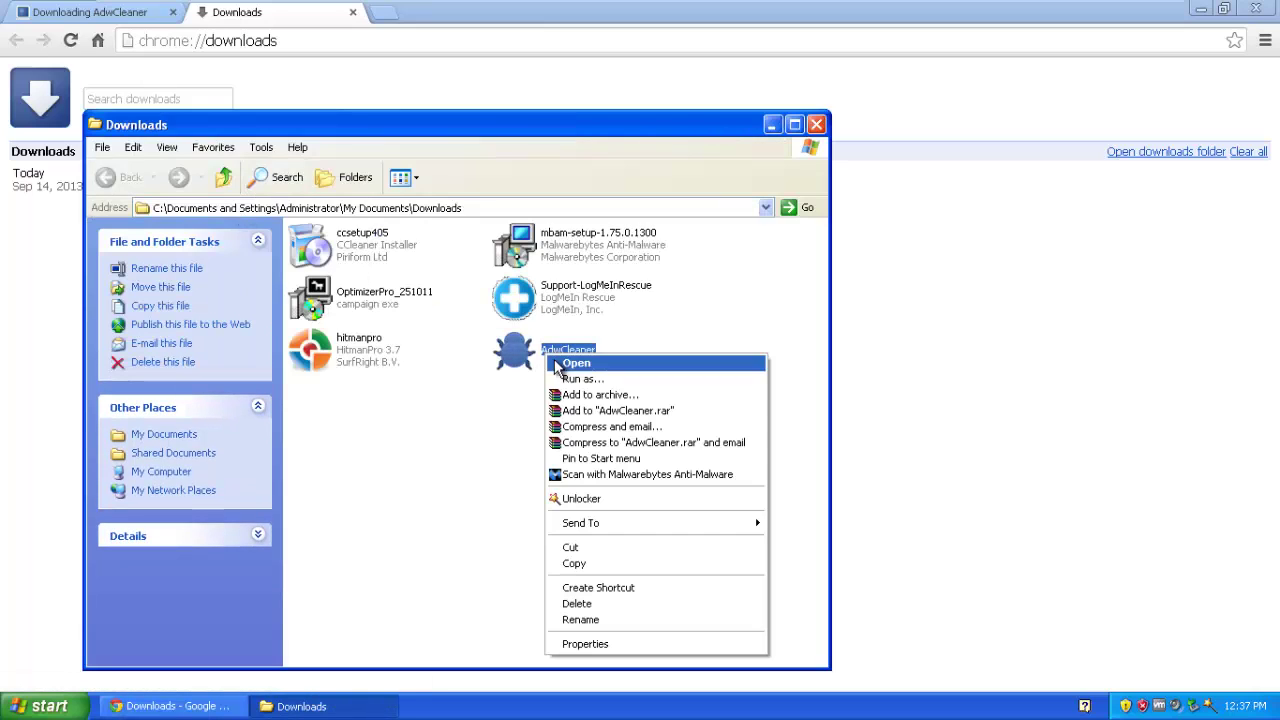
{"action": "left_click", "coordinate": [595, 545]}
{"action": "left_click", "coordinate": [814, 126]}
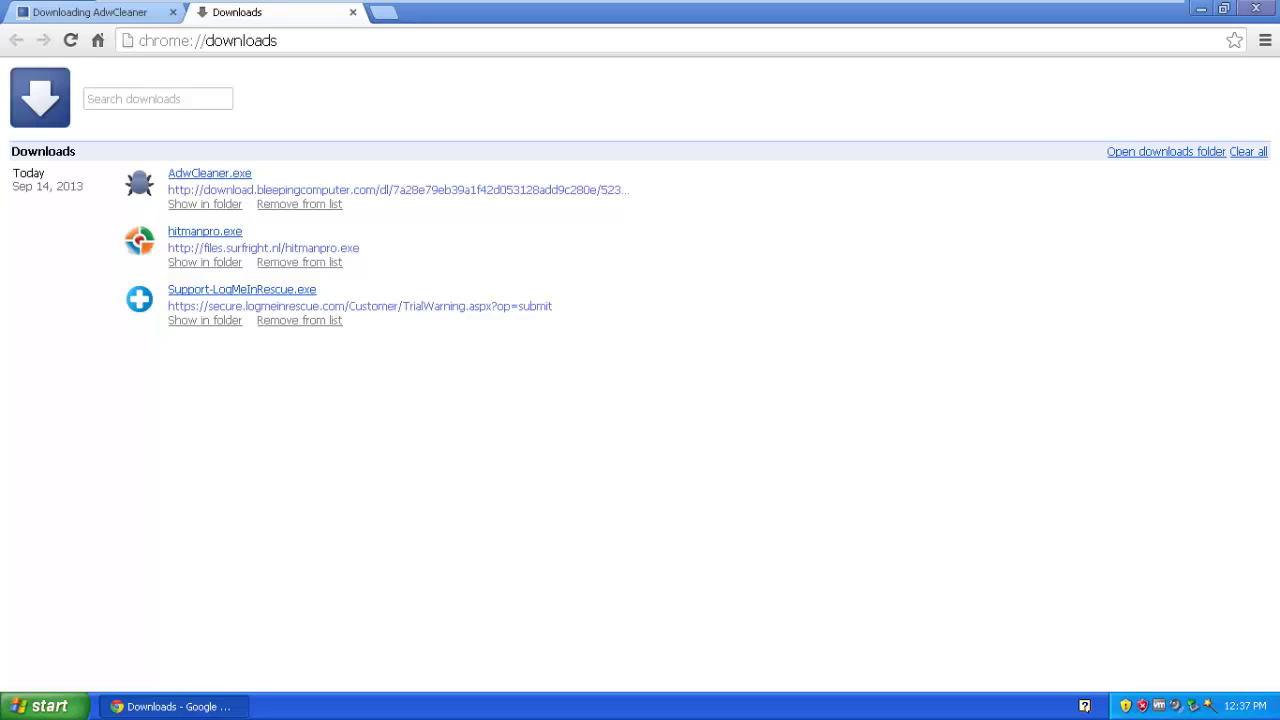
{"action": "left_click", "coordinate": [1256, 9]}
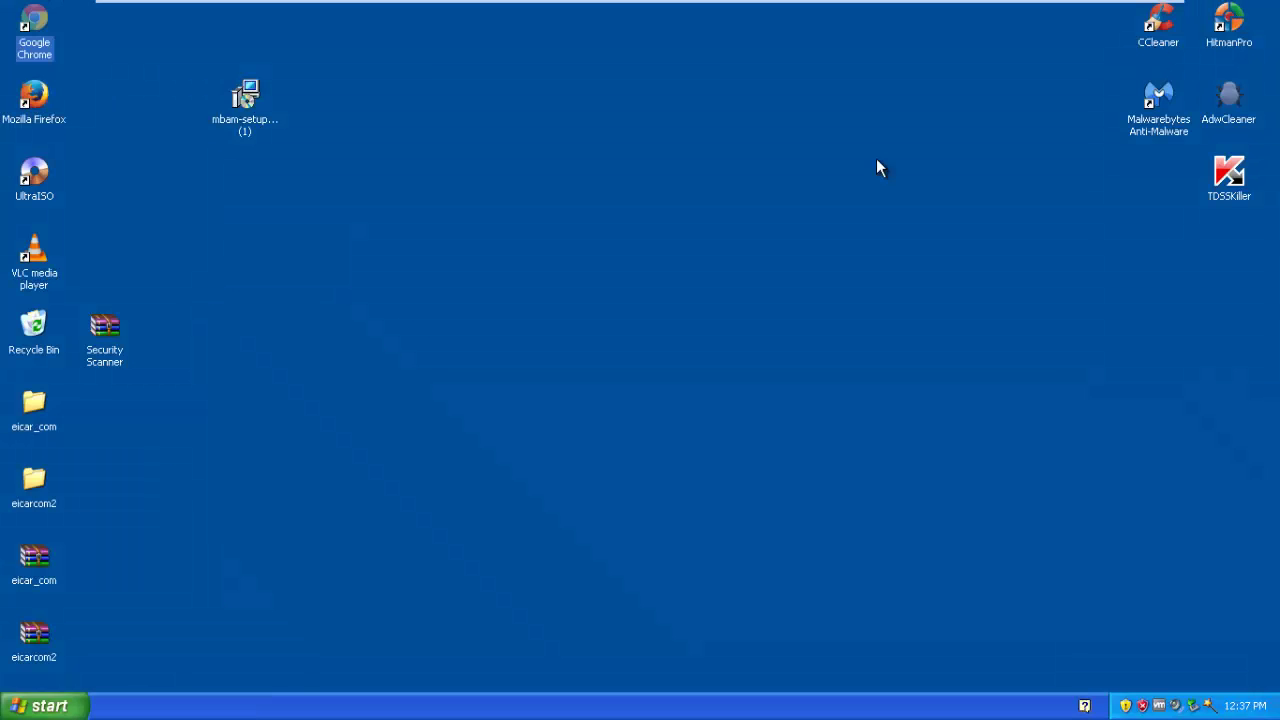
{"action": "right_click", "coordinate": [508, 273]}
{"action": "left_click", "coordinate": [531, 321]}
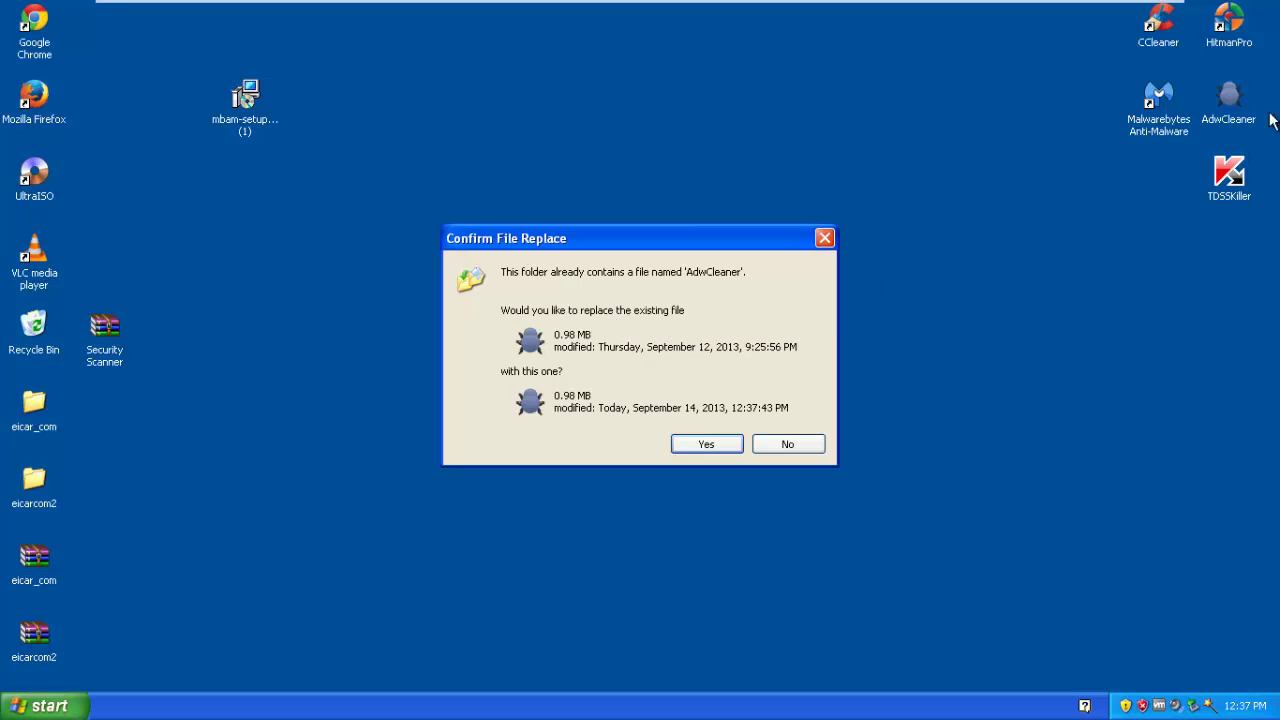
{"action": "left_click", "coordinate": [733, 443]}
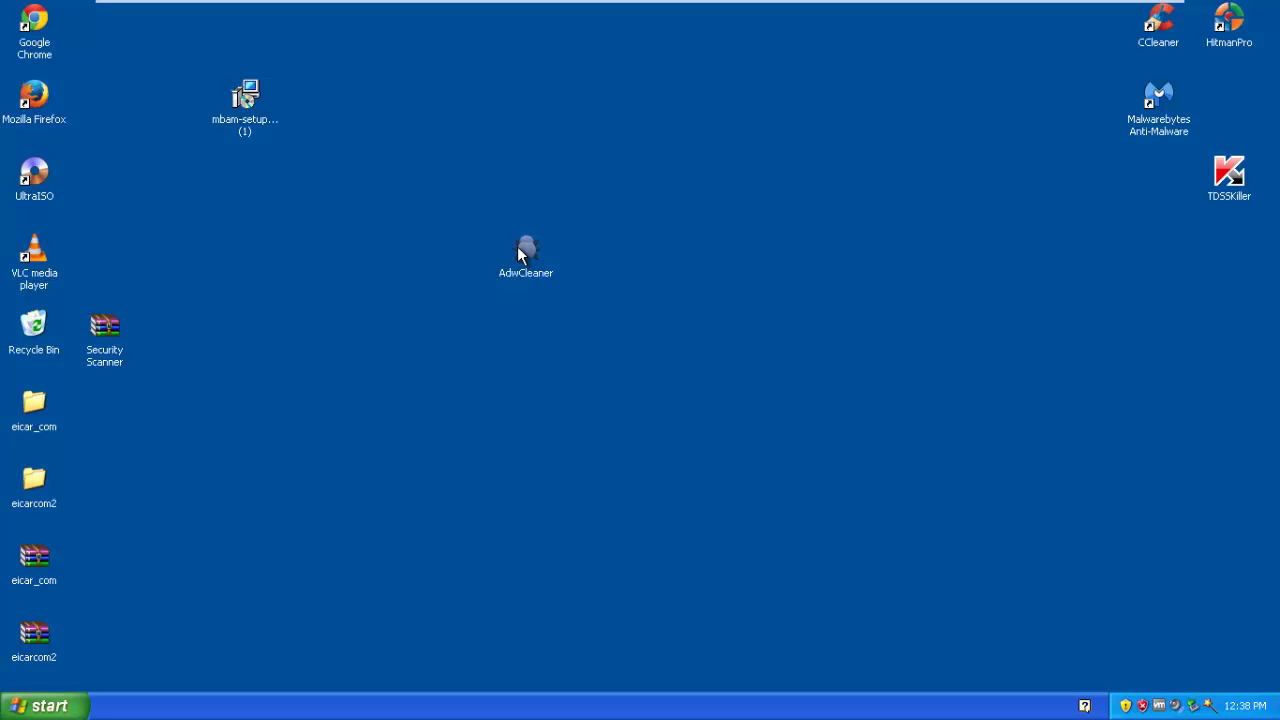
Launch AdwCleaner v3.003 from the desktop, allow it past the security warning, and widen its window.
{"action": "left_click_drag", "start_coordinate": [476, 175], "coordinate": [560, 304]}
{"action": "double_click", "coordinate": [537, 253]}
{"action": "left_click", "coordinate": [685, 369]}
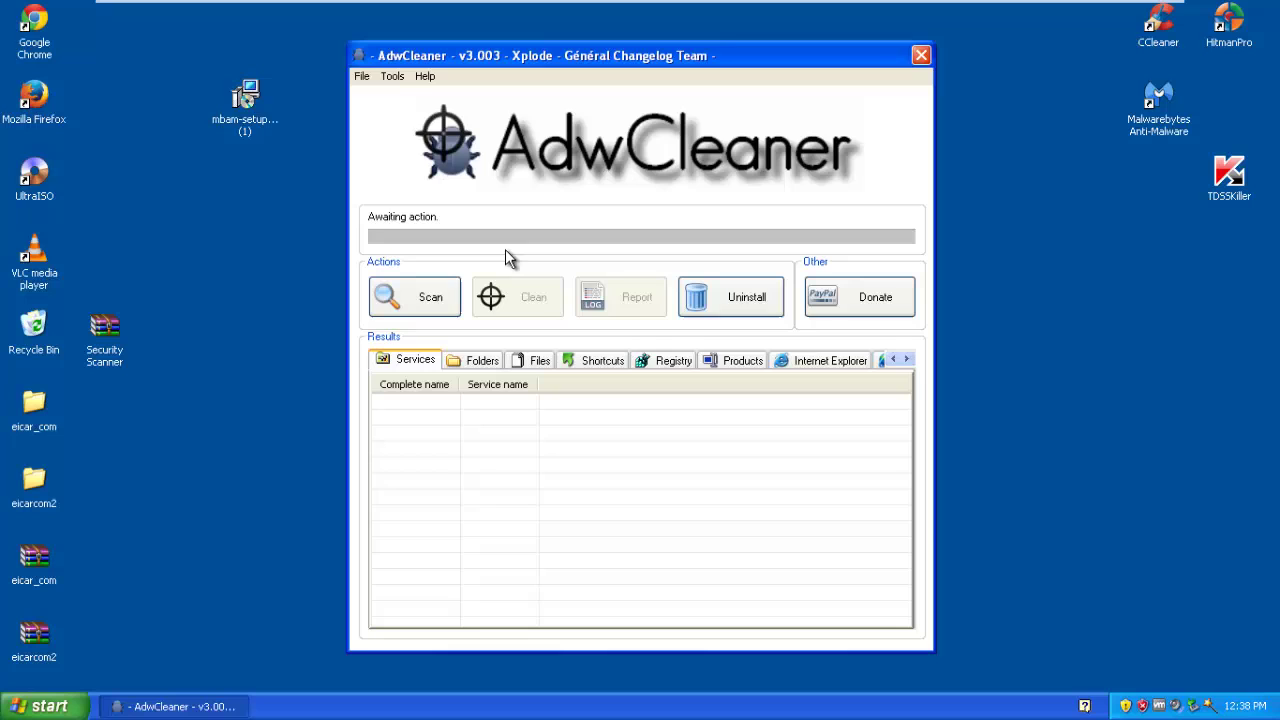
{"action": "left_click_drag", "start_coordinate": [349, 237], "coordinate": [326, 247]}
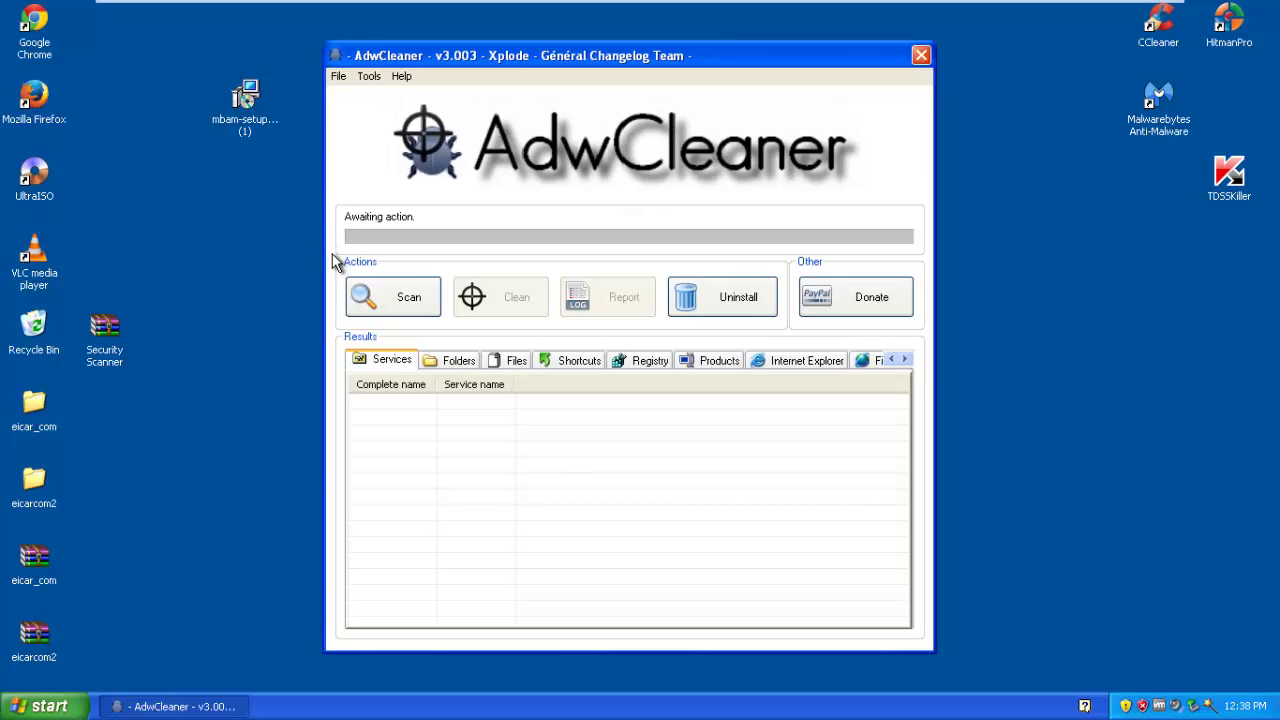
Run the AdwCleaner scan until the status reads Pending, asking to uncheck elements.
{"action": "left_click", "coordinate": [406, 300]}
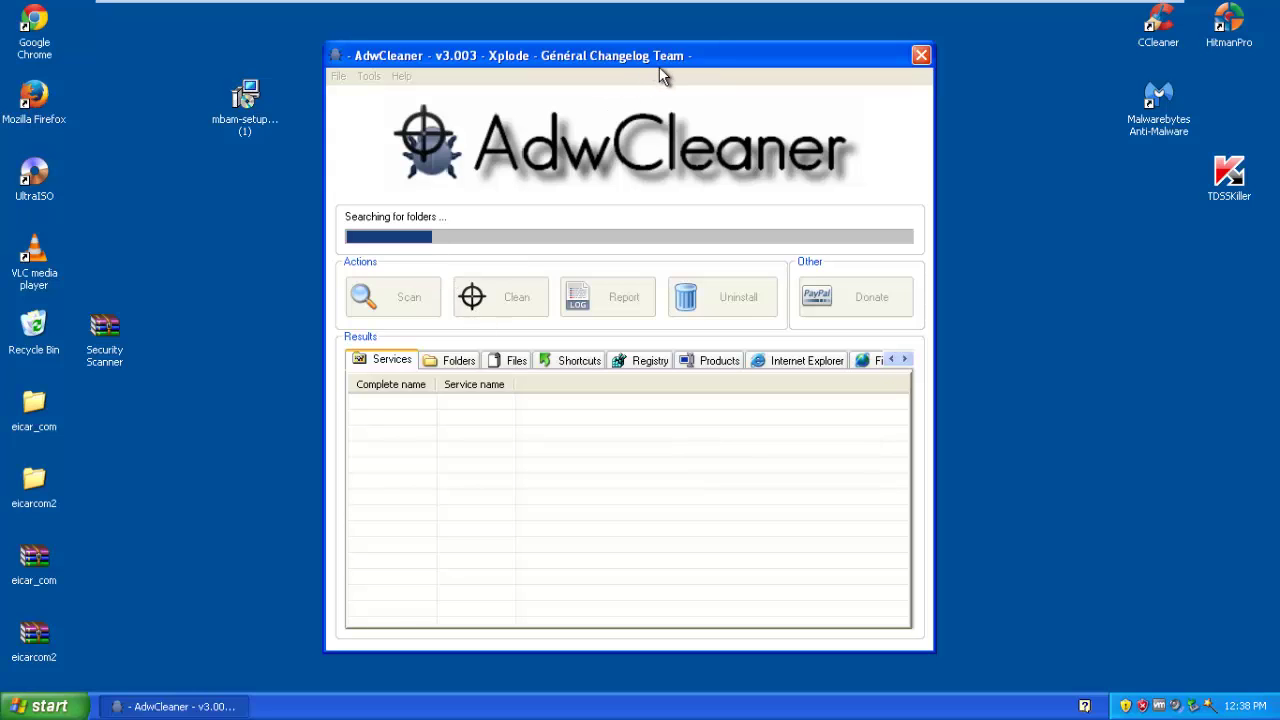
{"action": "mouse_move", "coordinate": [714, 51]}
{"action": "left_mouse_down"}
{"action": "mouse_move", "coordinate": [729, 23]}
{"action": "mouse_move", "coordinate": [727, 51]}
{"action": "left_mouse_up"}
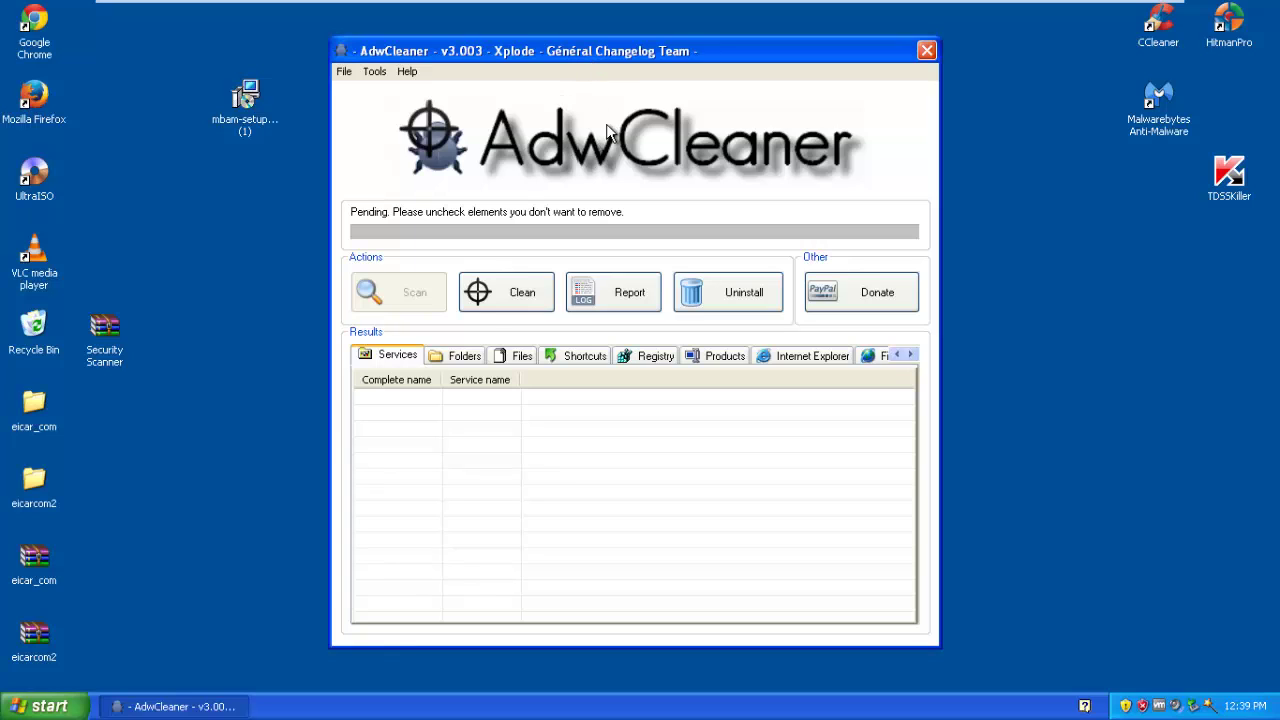
Browse the Folders, Files, Shortcuts, Registry, Products, Internet Explorer, Firefox and Chrome result tabs.
{"action": "left_click", "coordinate": [472, 357]}
{"action": "left_click", "coordinate": [510, 357]}
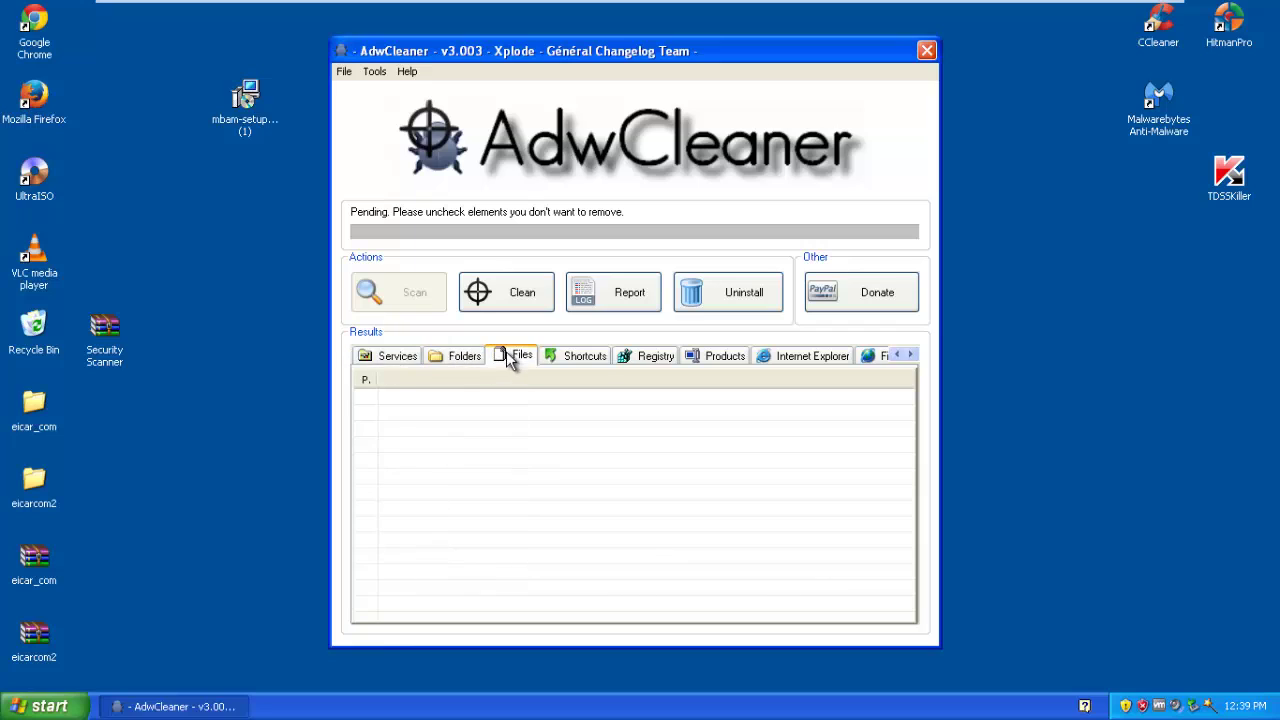
{"action": "left_click", "coordinate": [597, 358]}
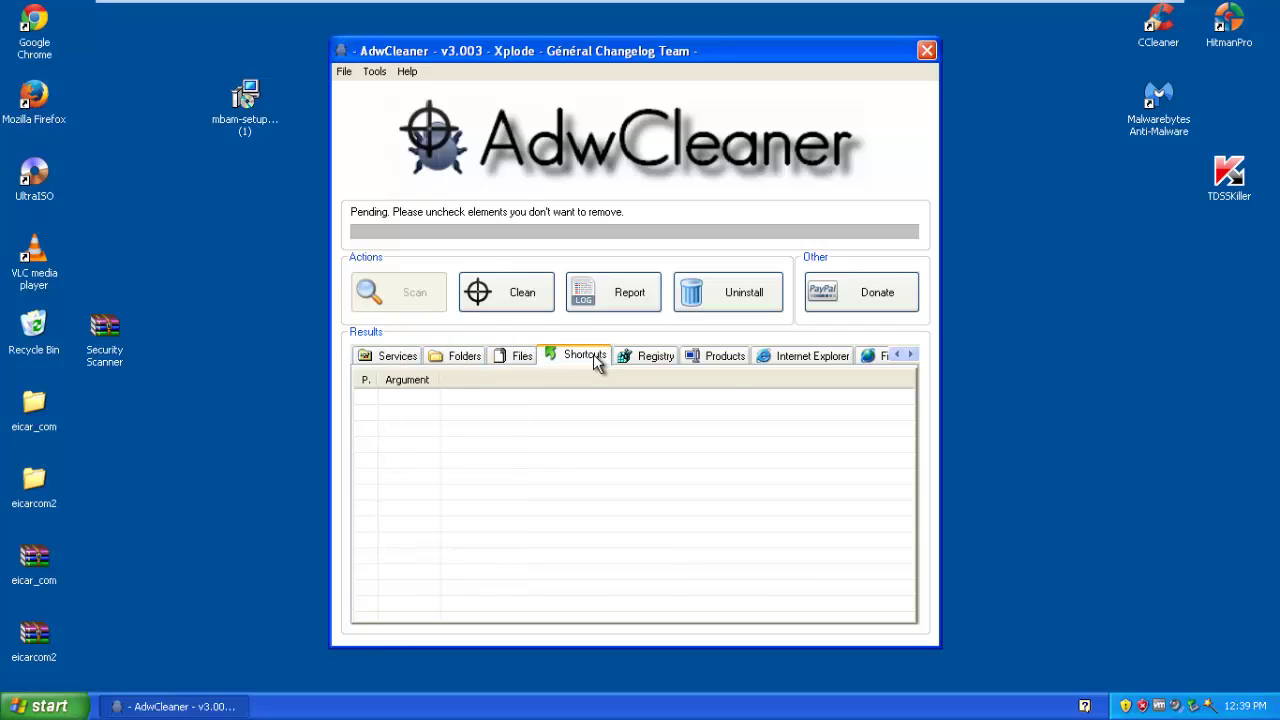
{"action": "left_click", "coordinate": [658, 355]}
{"action": "left_click", "coordinate": [718, 357]}
{"action": "left_click", "coordinate": [812, 356]}
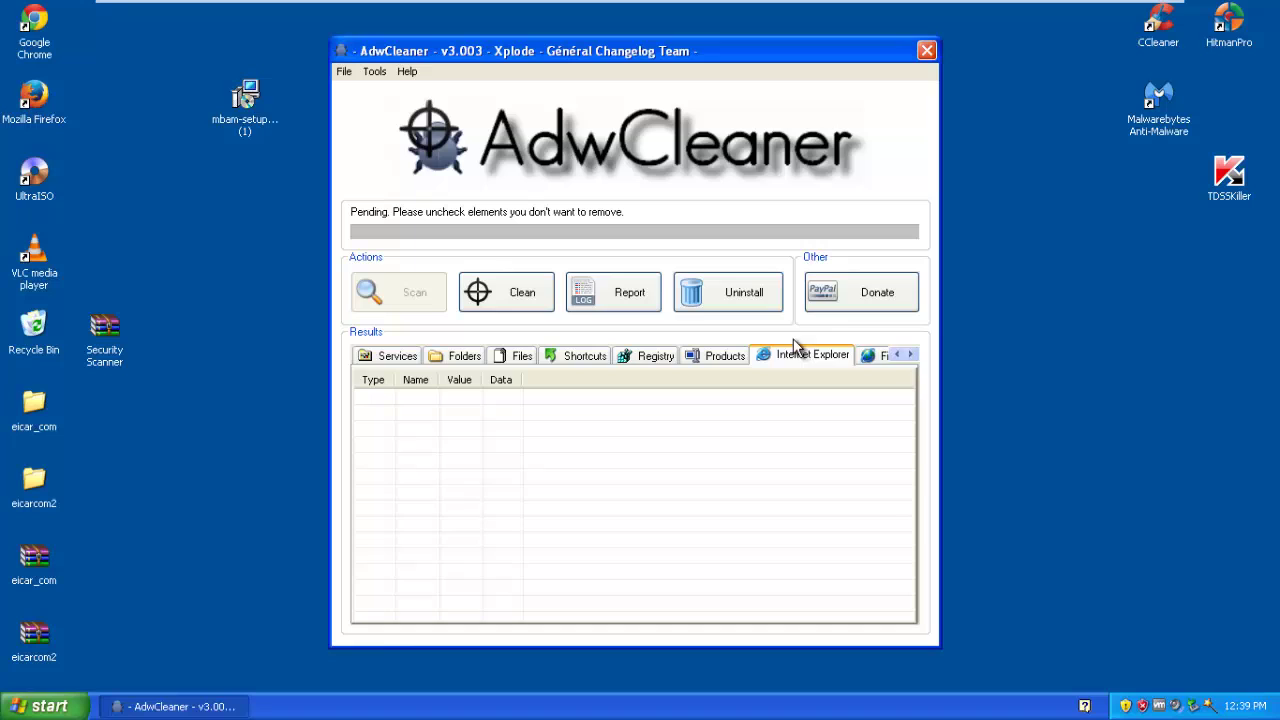
{"action": "left_click", "coordinate": [884, 356]}
{"action": "left_click", "coordinate": [909, 354]}
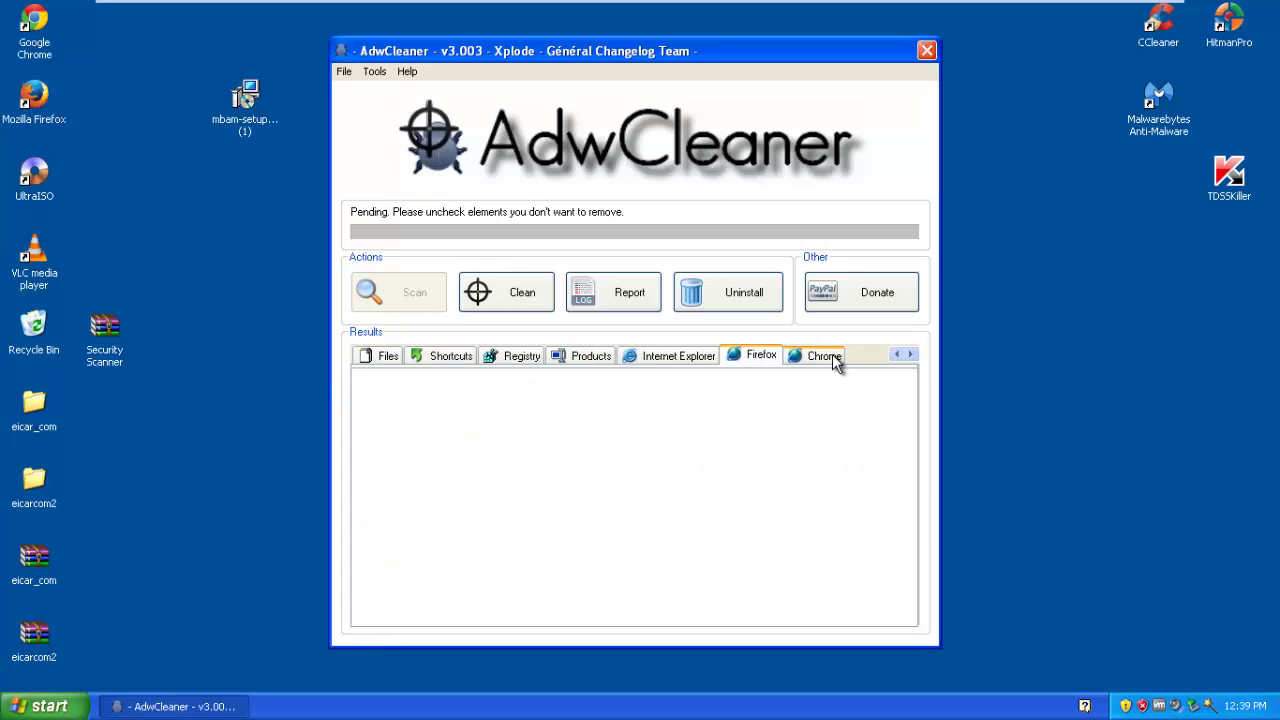
{"action": "left_click", "coordinate": [834, 360]}
{"action": "left_click", "coordinate": [397, 357]}
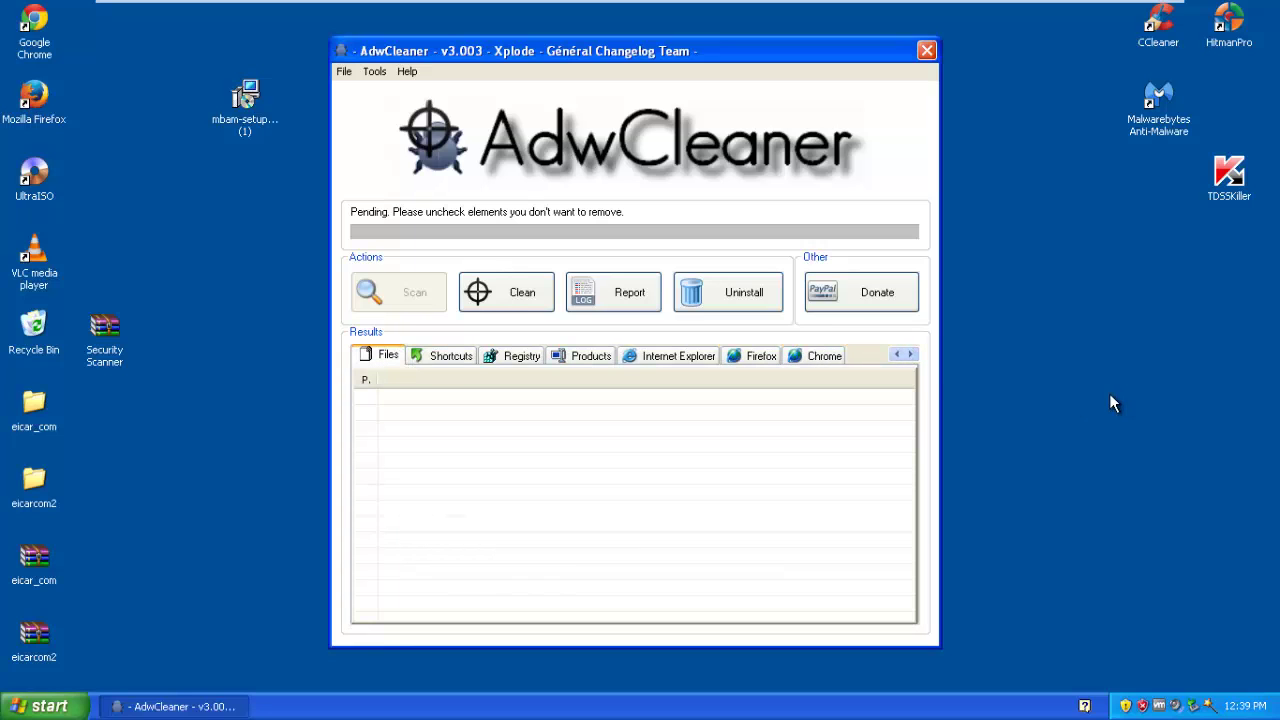
{"action": "left_click", "coordinate": [896, 354]}
{"action": "left_click", "coordinate": [896, 354]}
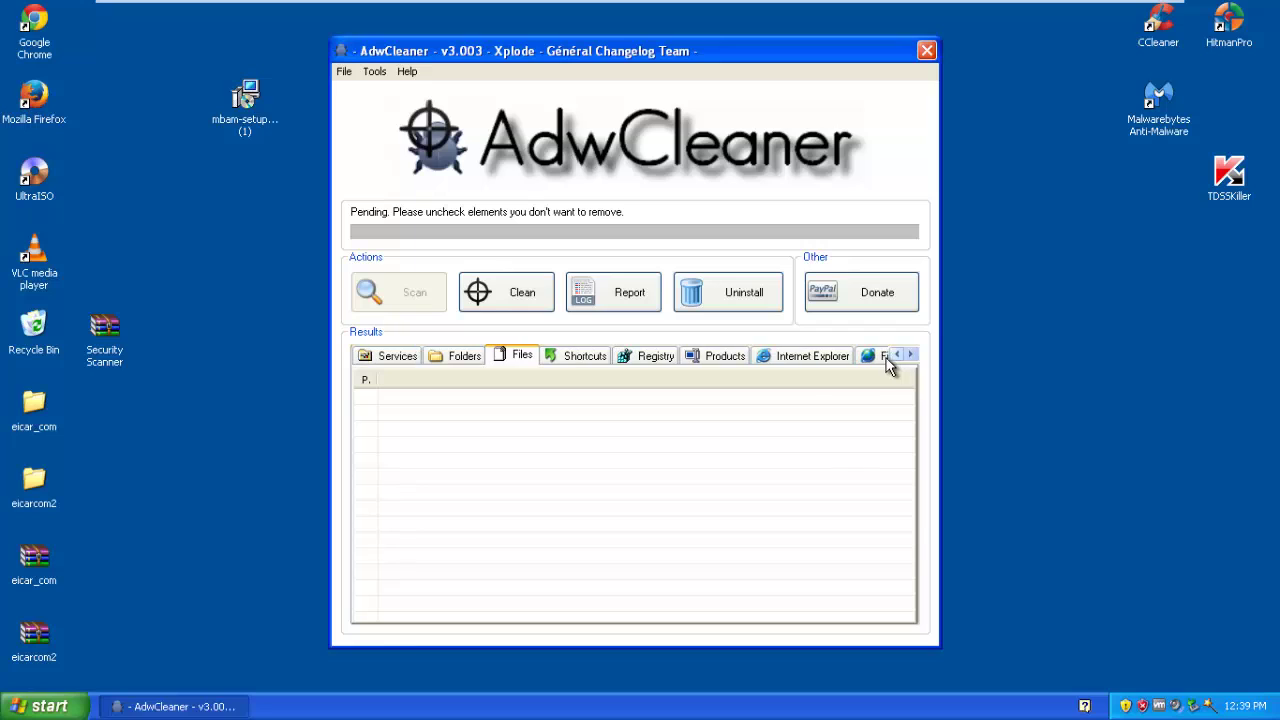
Review every result category again, from Services through to Chrome.
{"action": "left_click", "coordinate": [403, 358]}
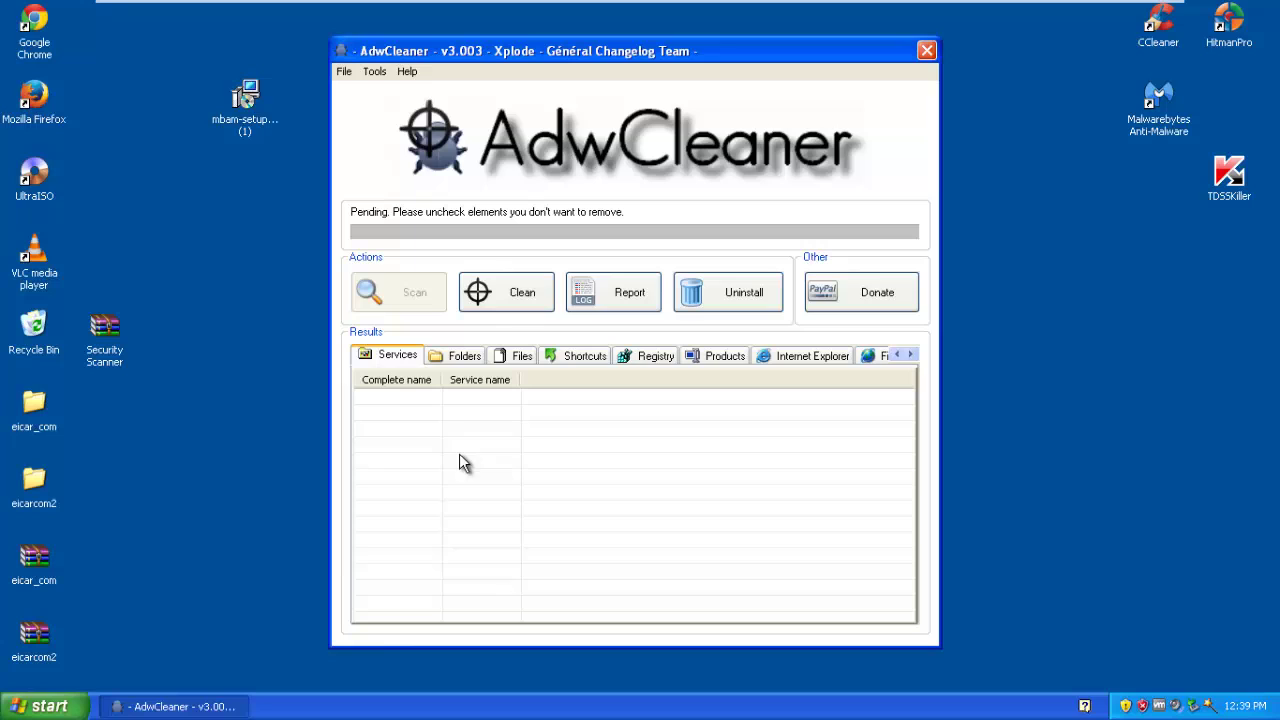
{"action": "left_click", "coordinate": [465, 356]}
{"action": "left_click", "coordinate": [522, 356]}
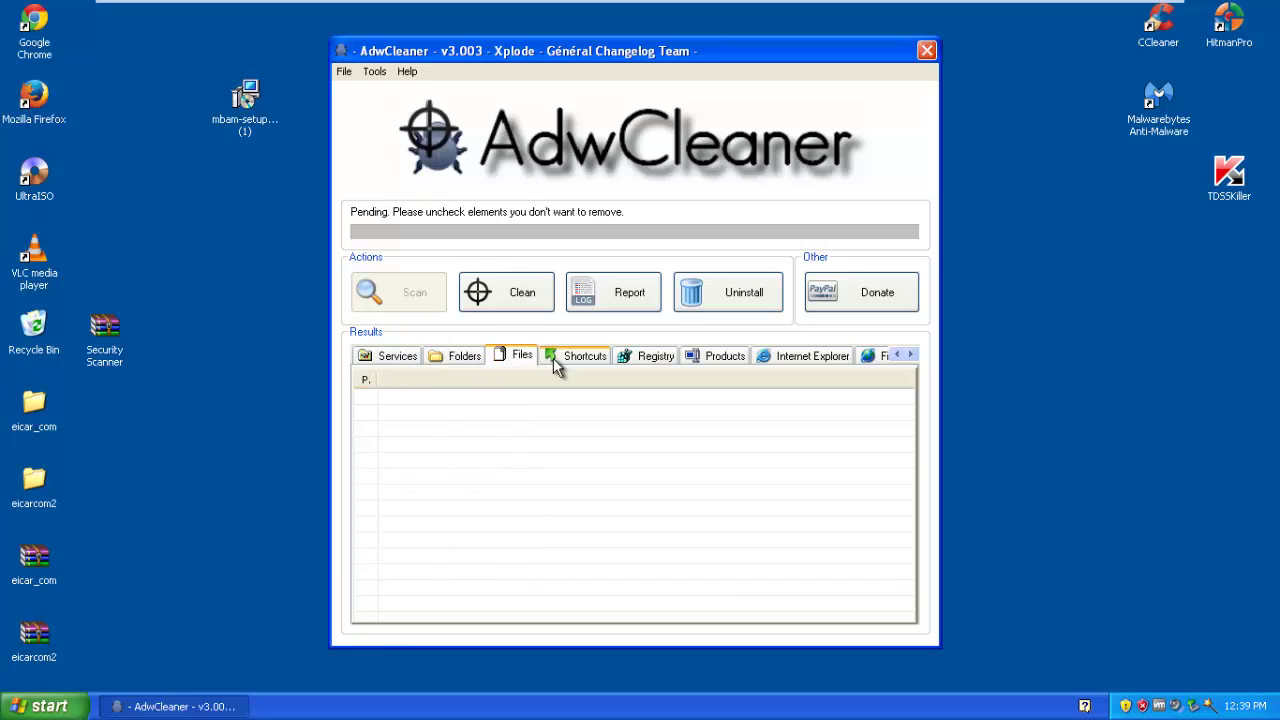
{"action": "left_click", "coordinate": [585, 356]}
{"action": "left_click", "coordinate": [652, 356]}
{"action": "left_click", "coordinate": [718, 356]}
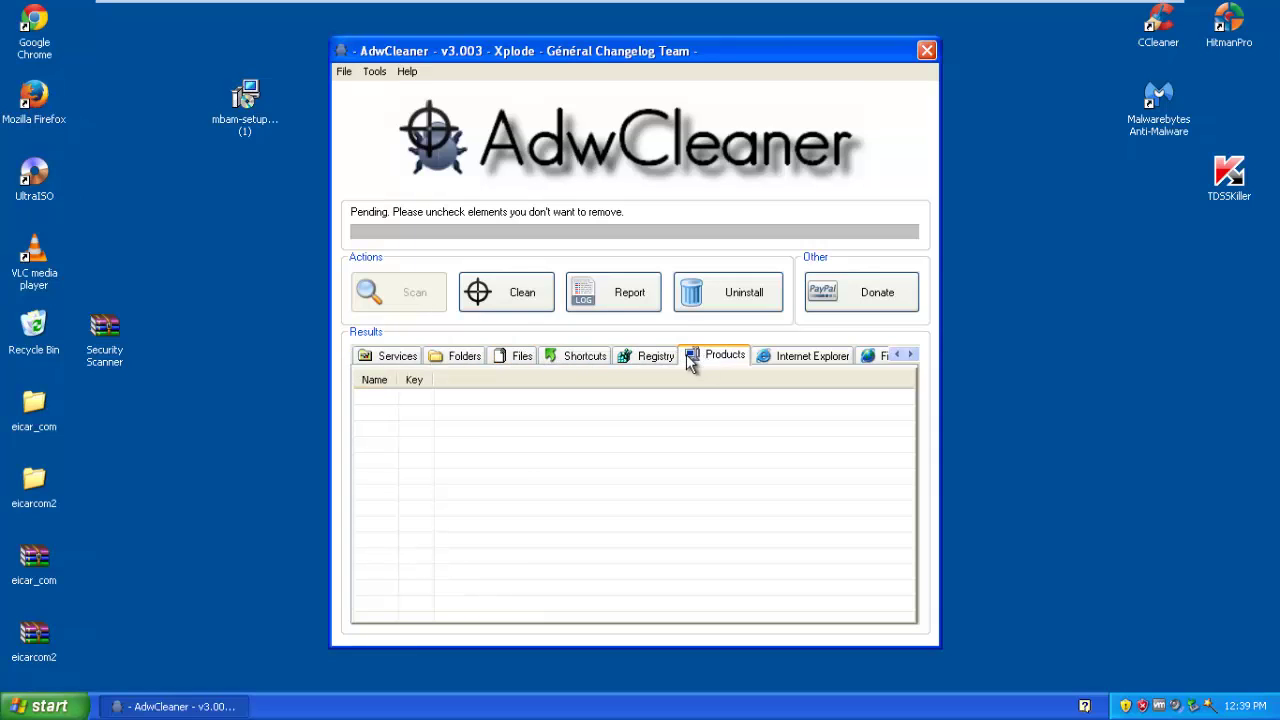
{"action": "left_click", "coordinate": [810, 356]}
{"action": "left_click", "coordinate": [911, 355]}
{"action": "left_click", "coordinate": [919, 356]}
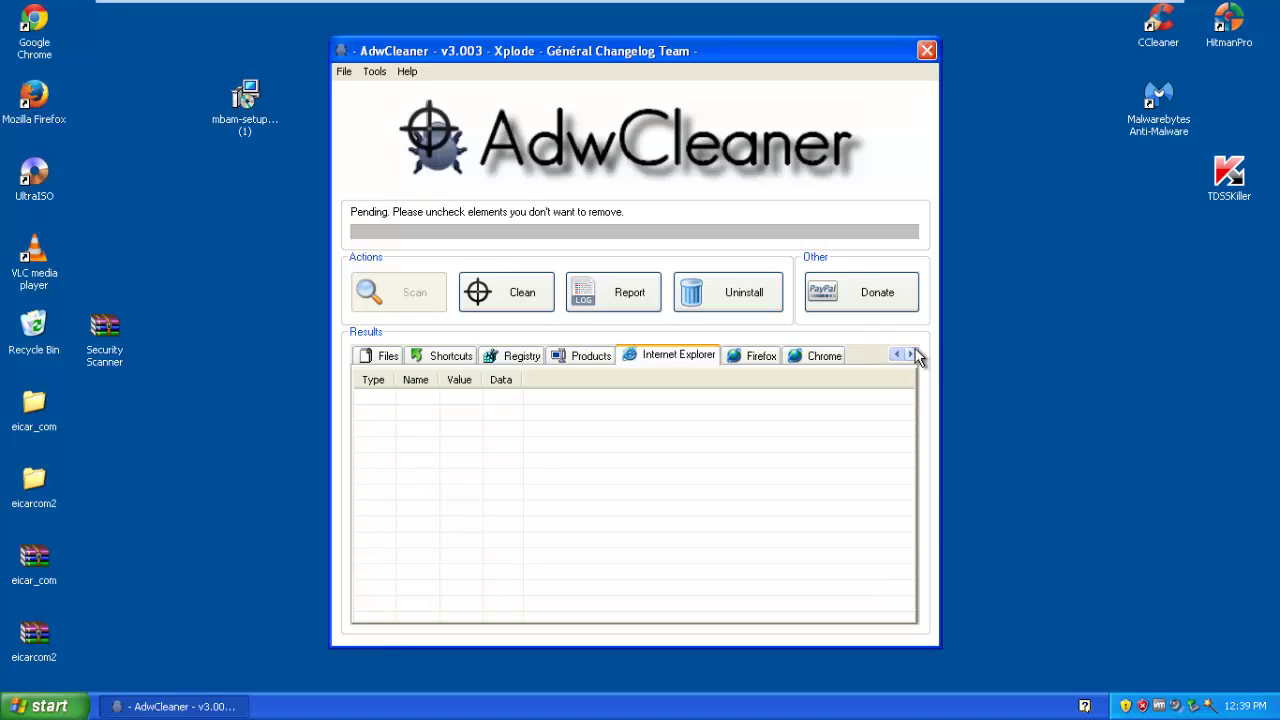
{"action": "left_click", "coordinate": [820, 360]}
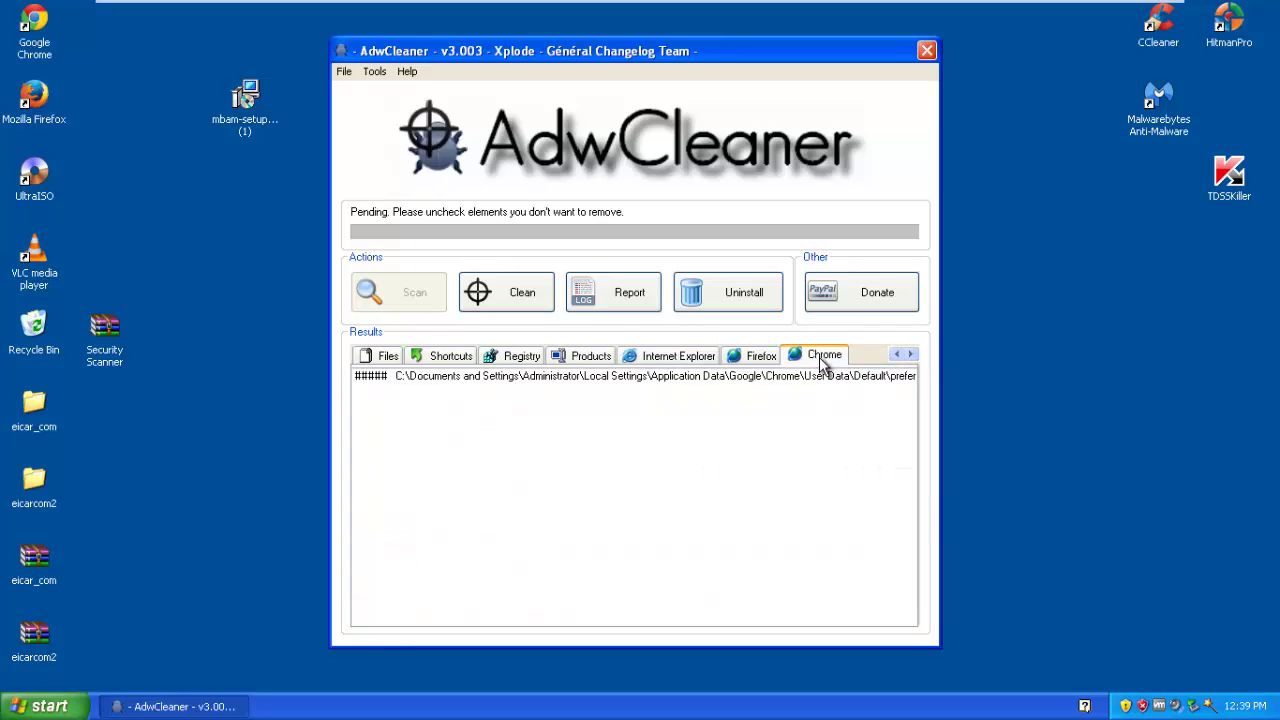
Select the Chrome preferences entry, then check the Files and Registry results.
{"action": "left_click", "coordinate": [420, 380]}
{"action": "left_click", "coordinate": [390, 357]}
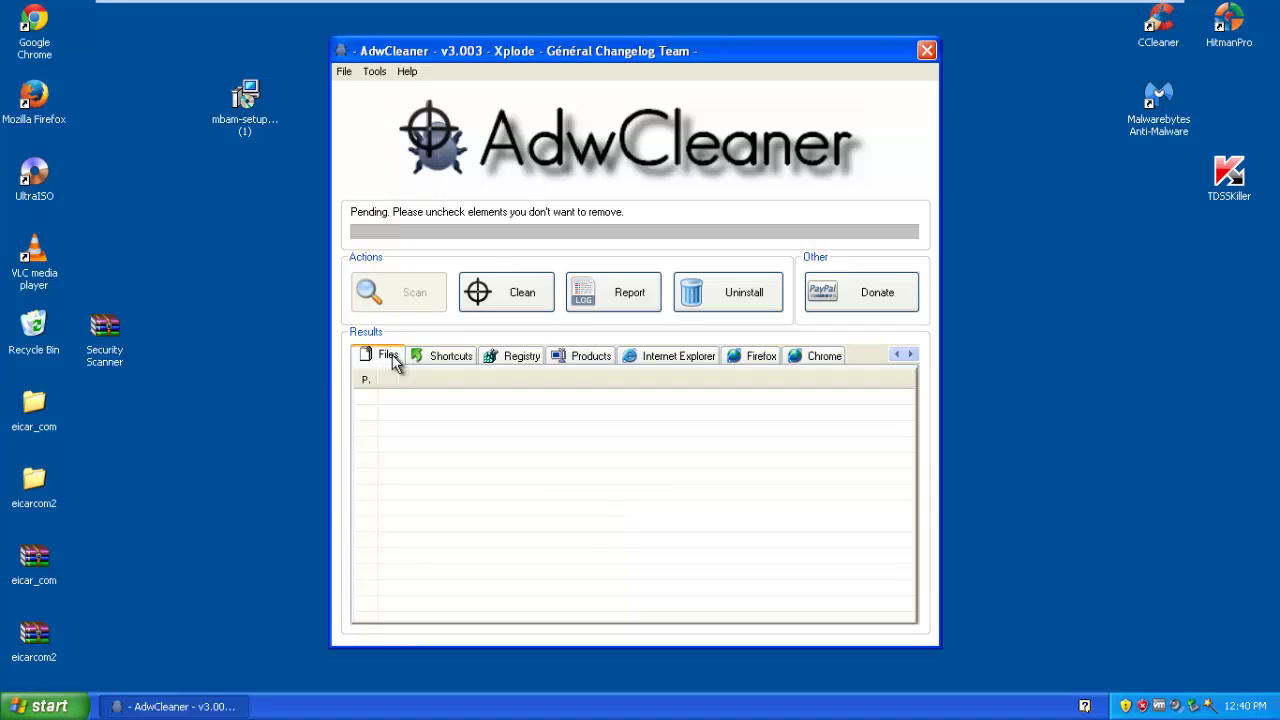
{"action": "left_click", "coordinate": [538, 358]}
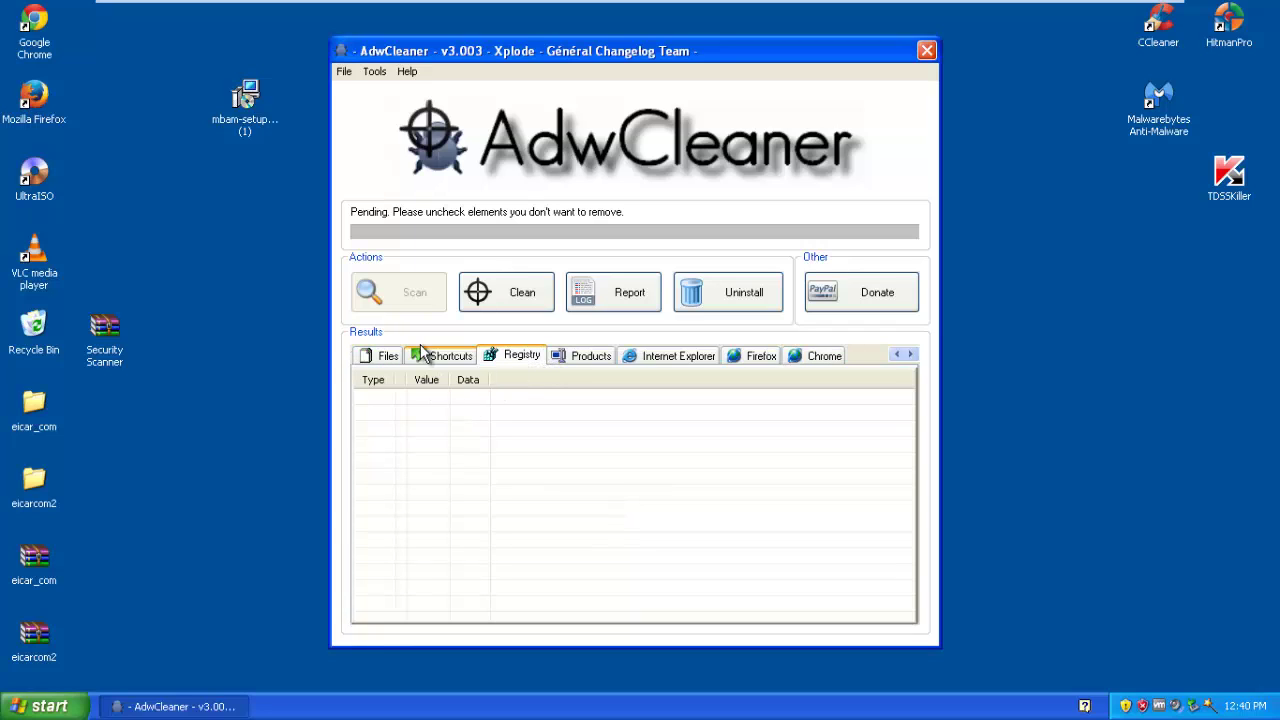
Clean the detected items, confirming the Closing programs, Informations and Reboot required prompts.
{"action": "left_click", "coordinate": [493, 300]}
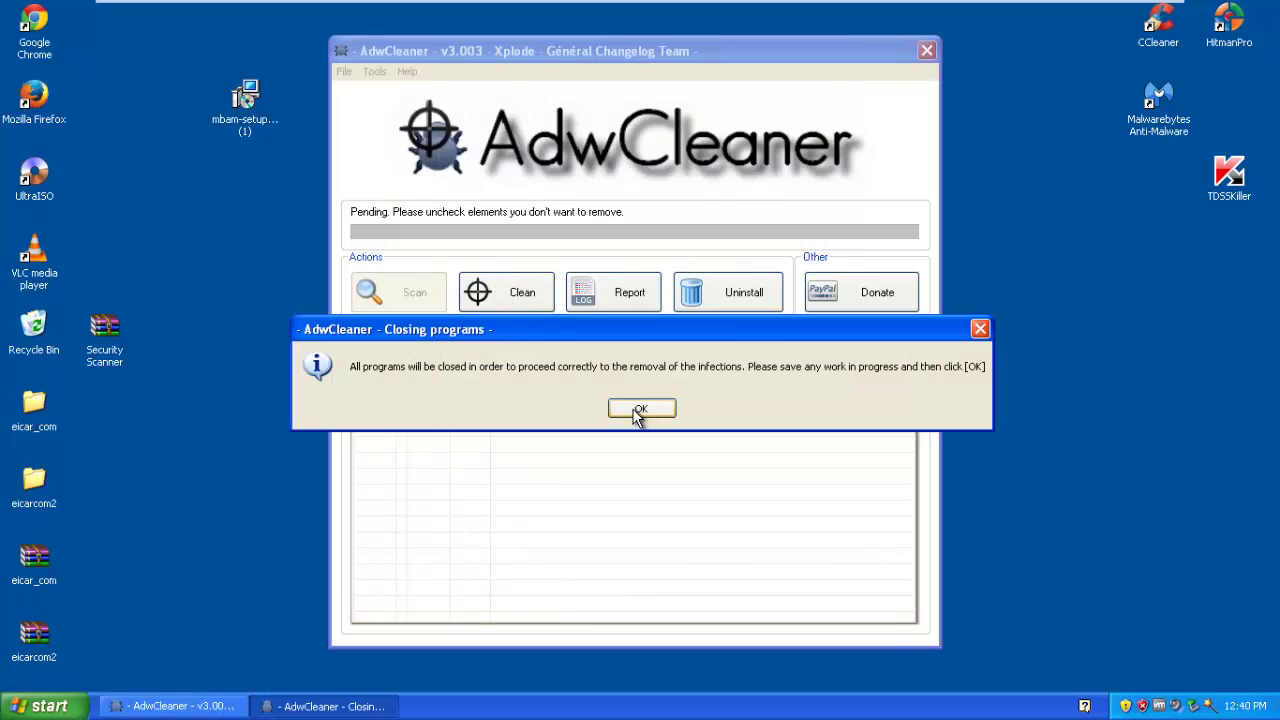
{"action": "left_click", "coordinate": [640, 412]}
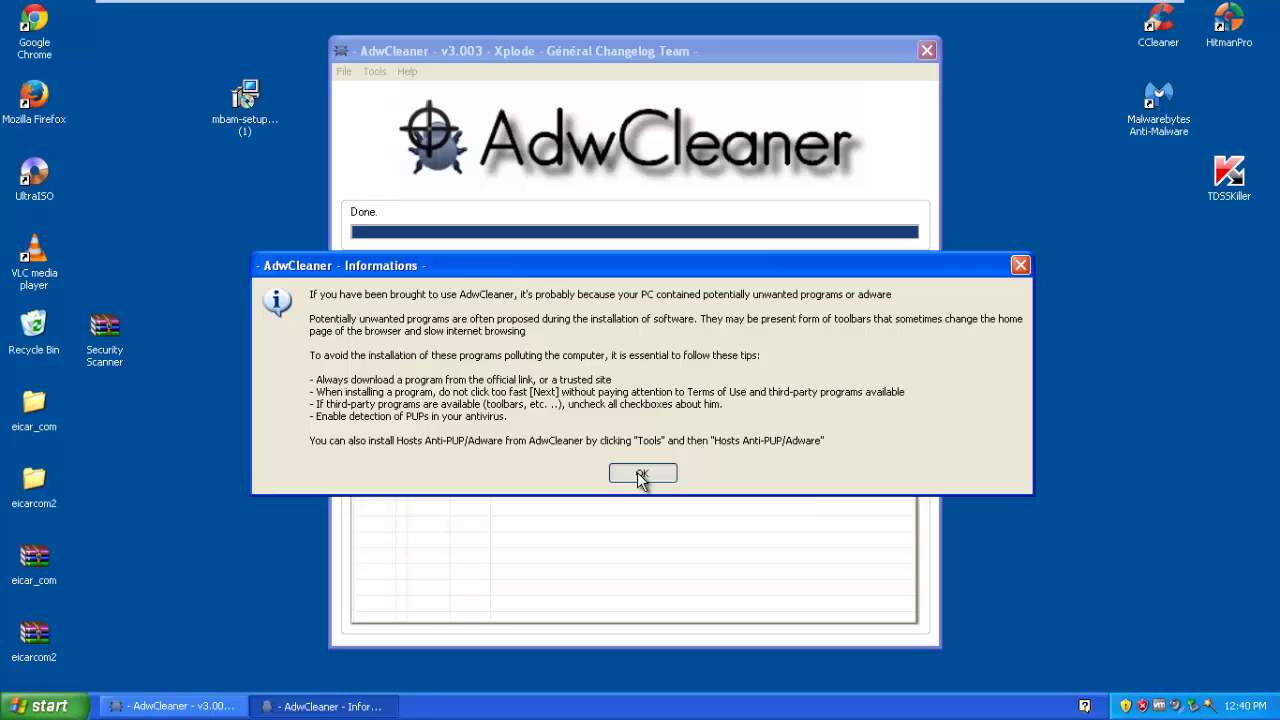
{"action": "left_click", "coordinate": [641, 474]}
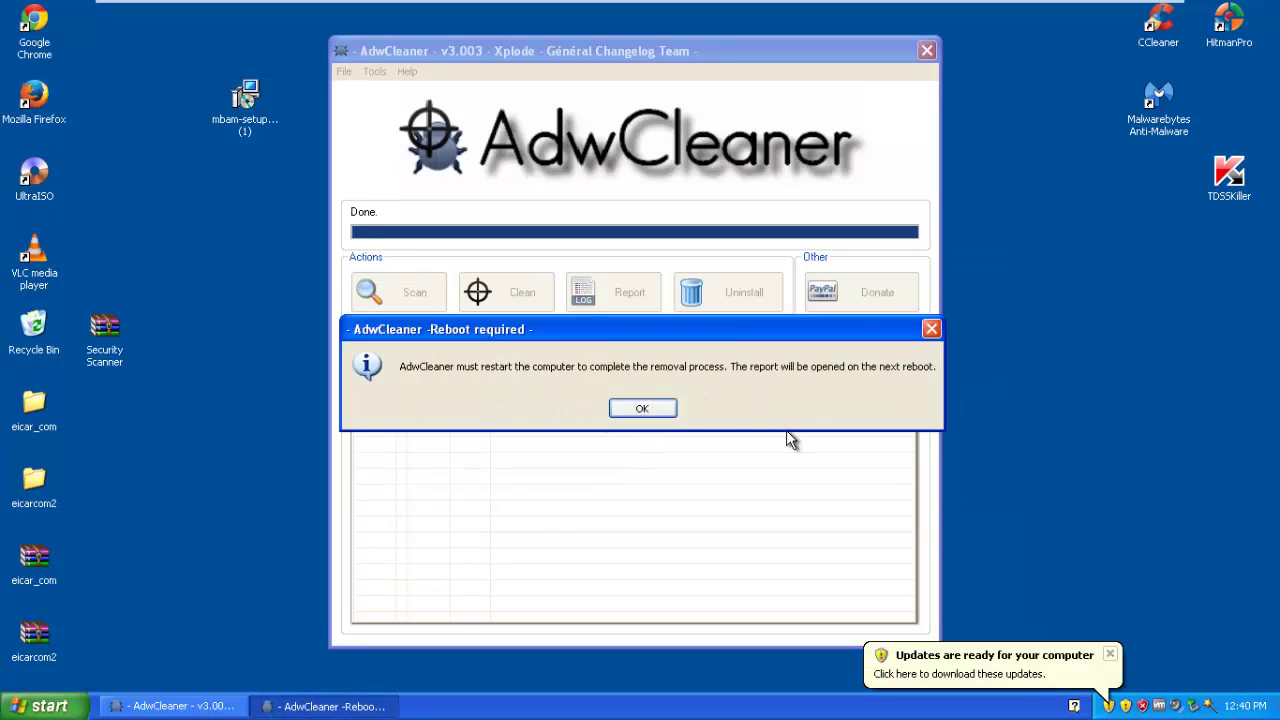
{"action": "left_click", "coordinate": [930, 330]}
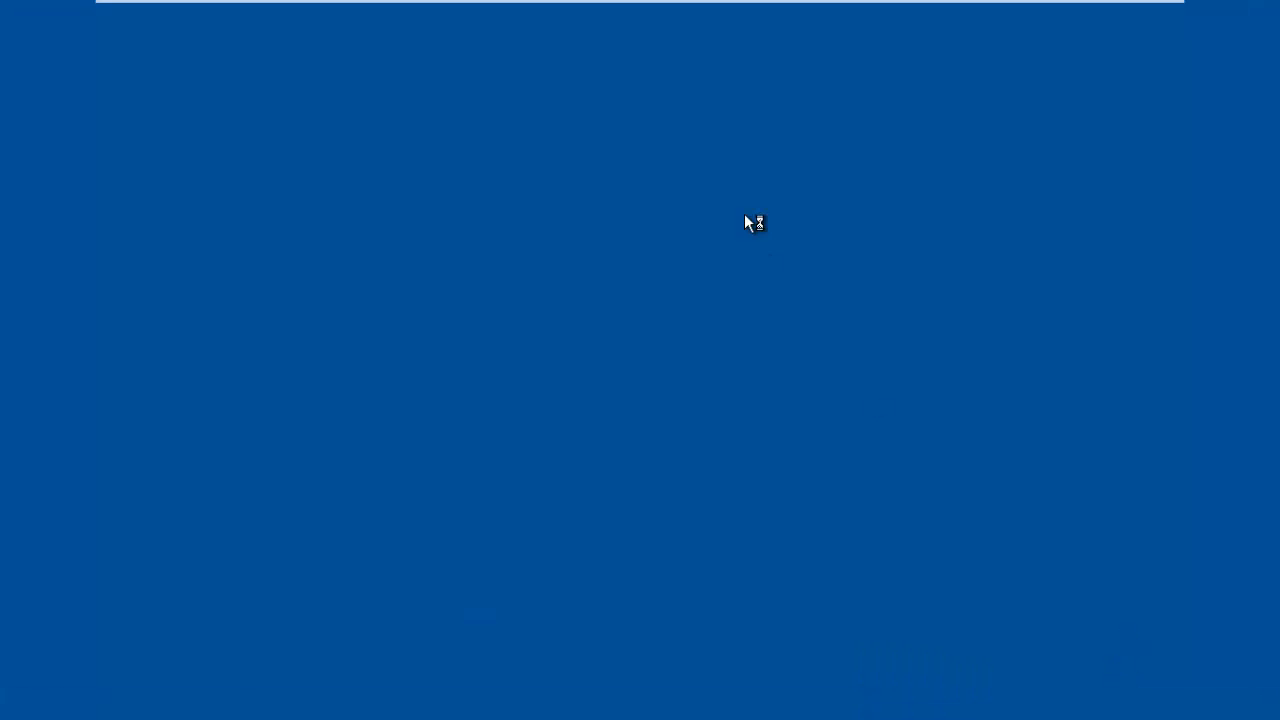
Bring the rebooted XP guest back to full screen with the AdwCleaner[S1] report in Notepad.
{"action": "mouse_move", "coordinate": [997, 20]}
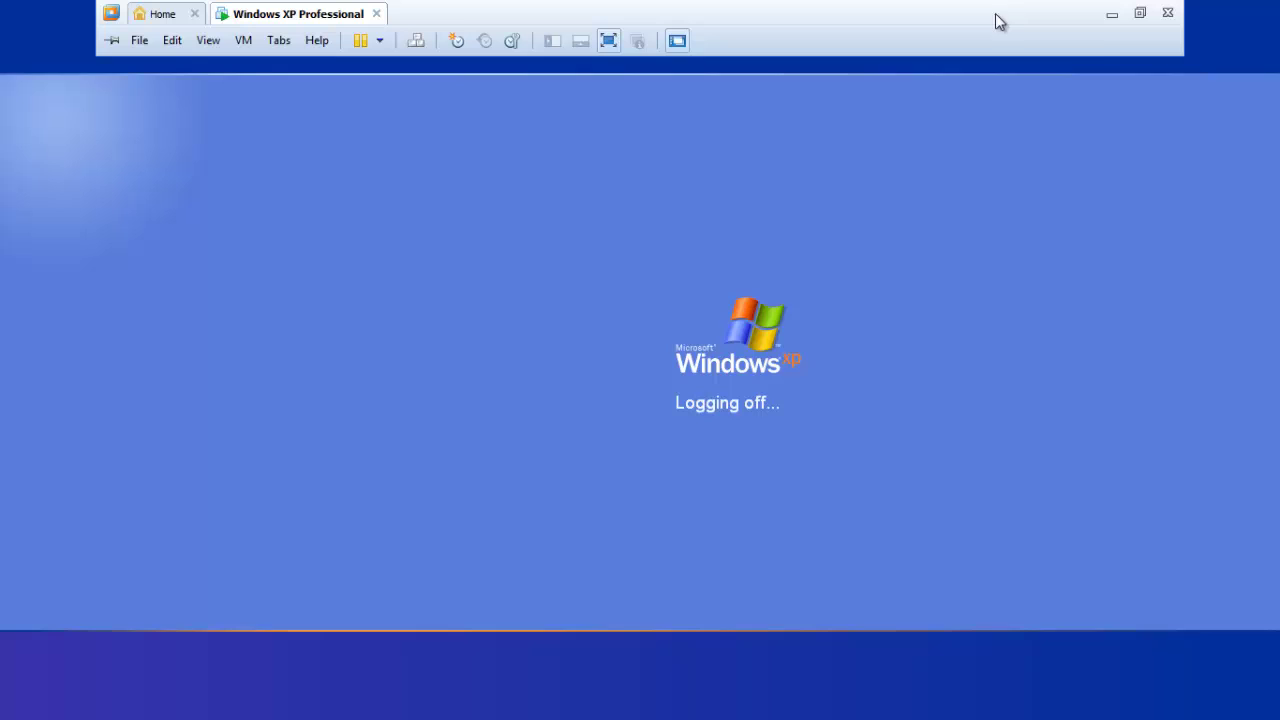
{"action": "left_click", "coordinate": [1108, 23]}
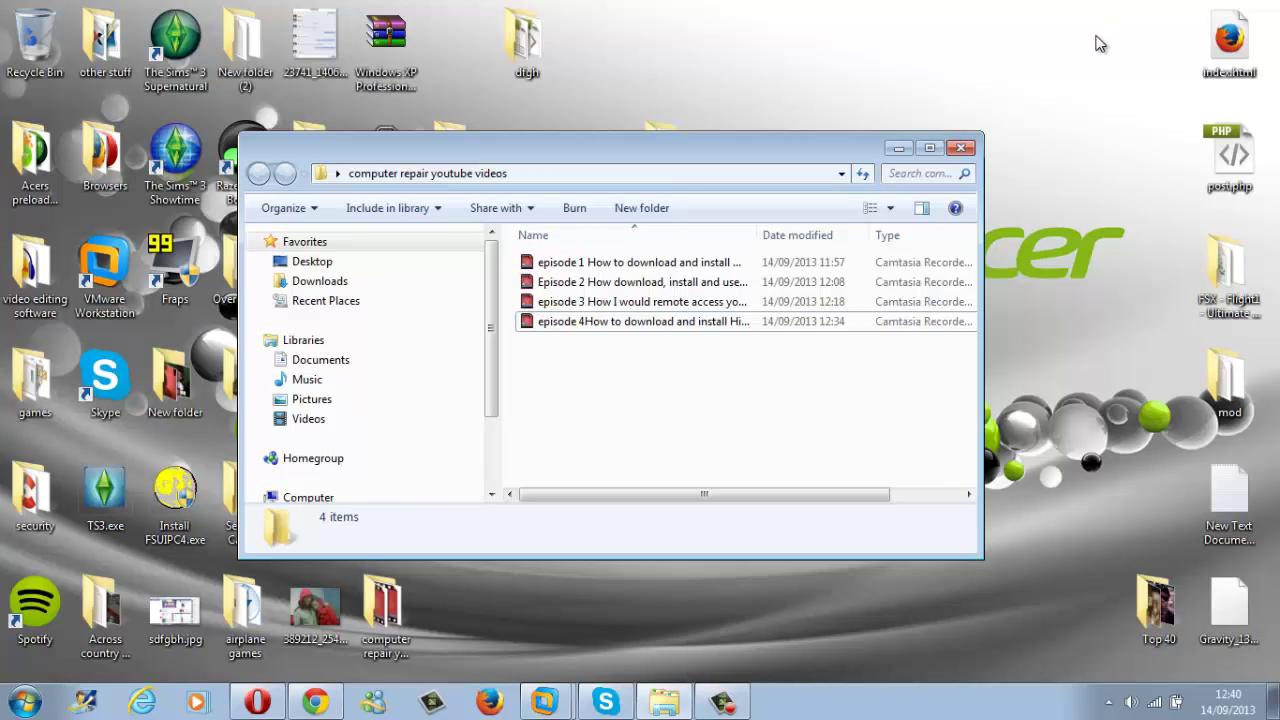
{"action": "mouse_move", "coordinate": [598, 706]}
{"action": "left_click", "coordinate": [722, 703]}
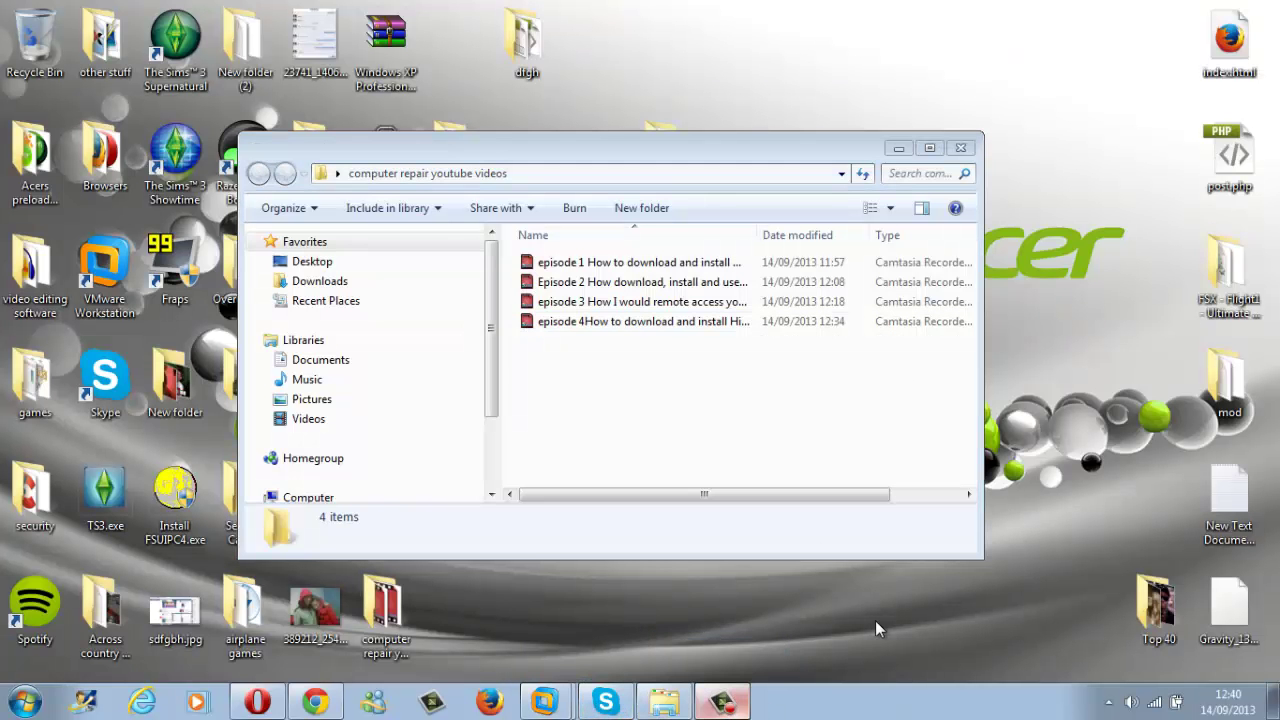
{"action": "left_click", "coordinate": [622, 318]}
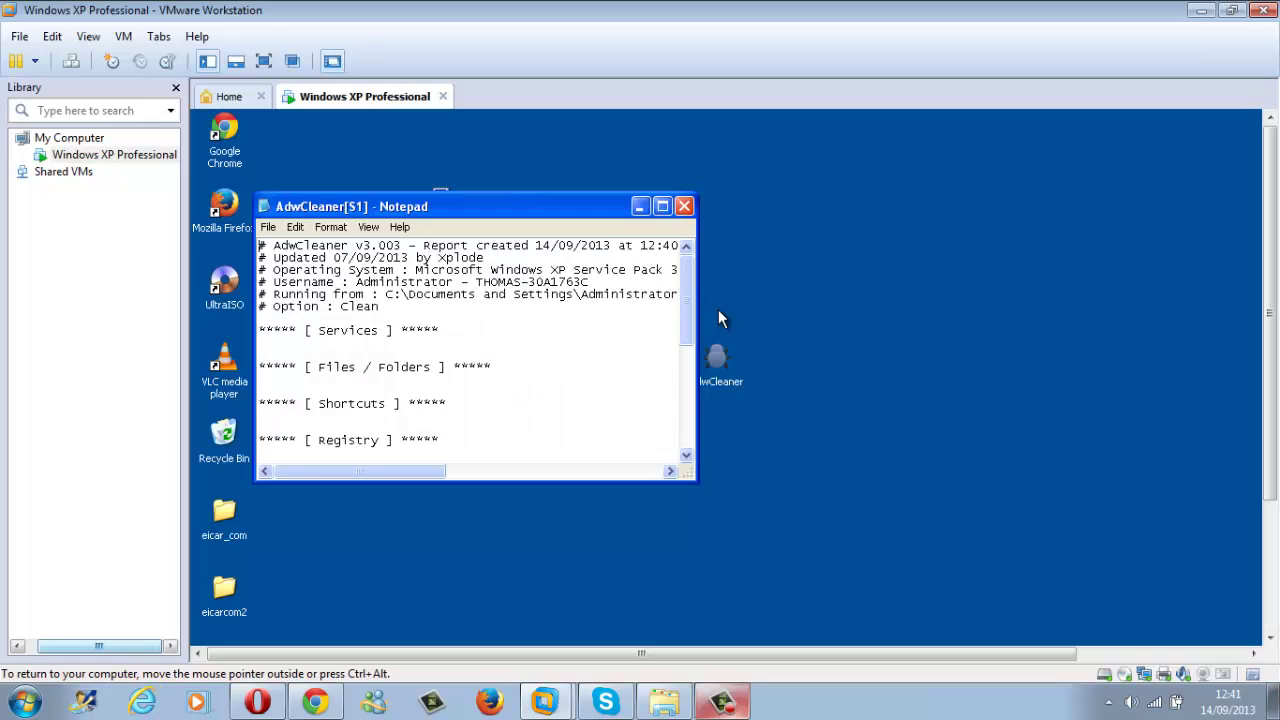
{"action": "left_click", "coordinate": [264, 61]}
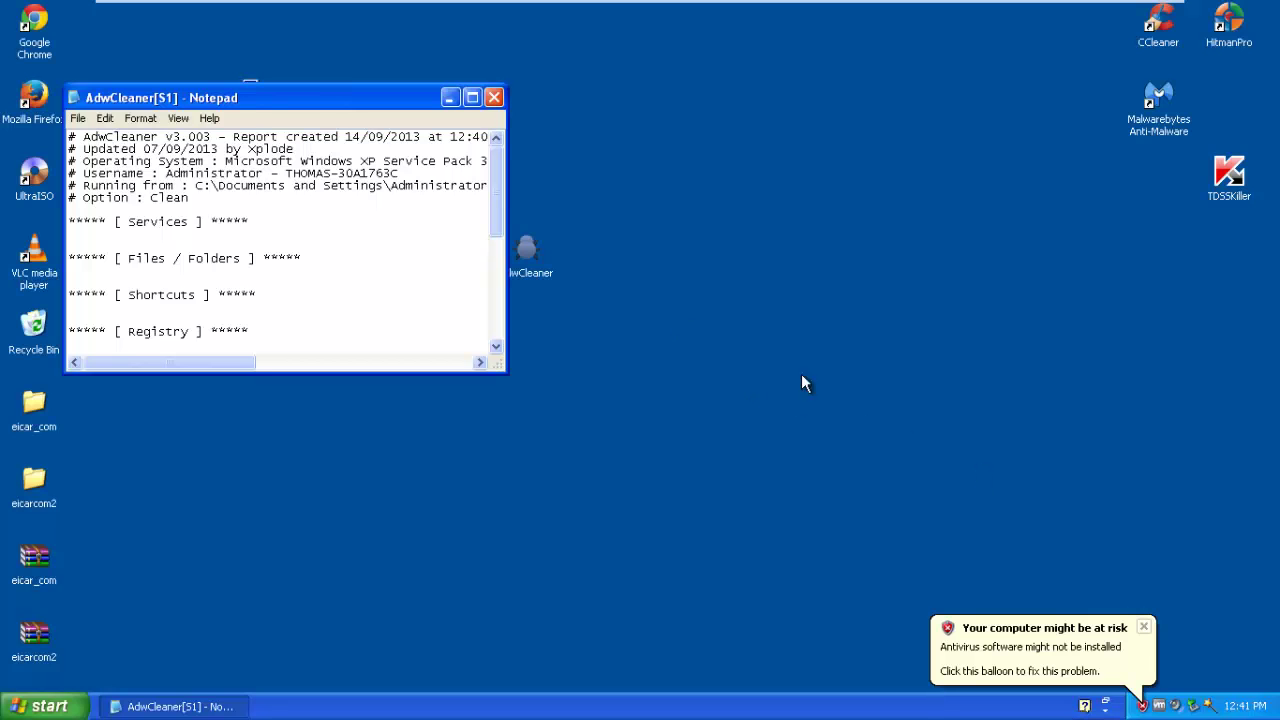
{"action": "left_click_drag", "start_coordinate": [494, 237], "coordinate": [634, 415]}
Close the Notepad report, allow the relaunched AdwCleaner to run, and open its Donate page.
{"action": "left_click", "coordinate": [494, 97]}
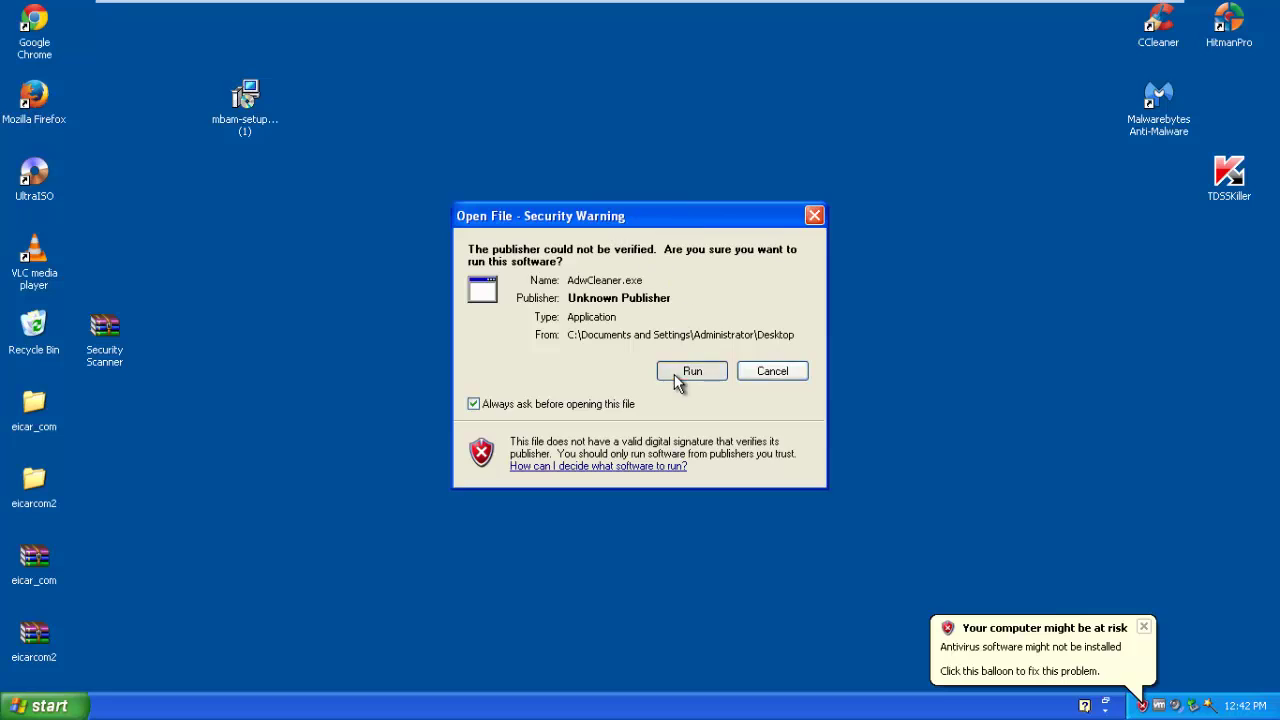
{"action": "left_click", "coordinate": [680, 378]}
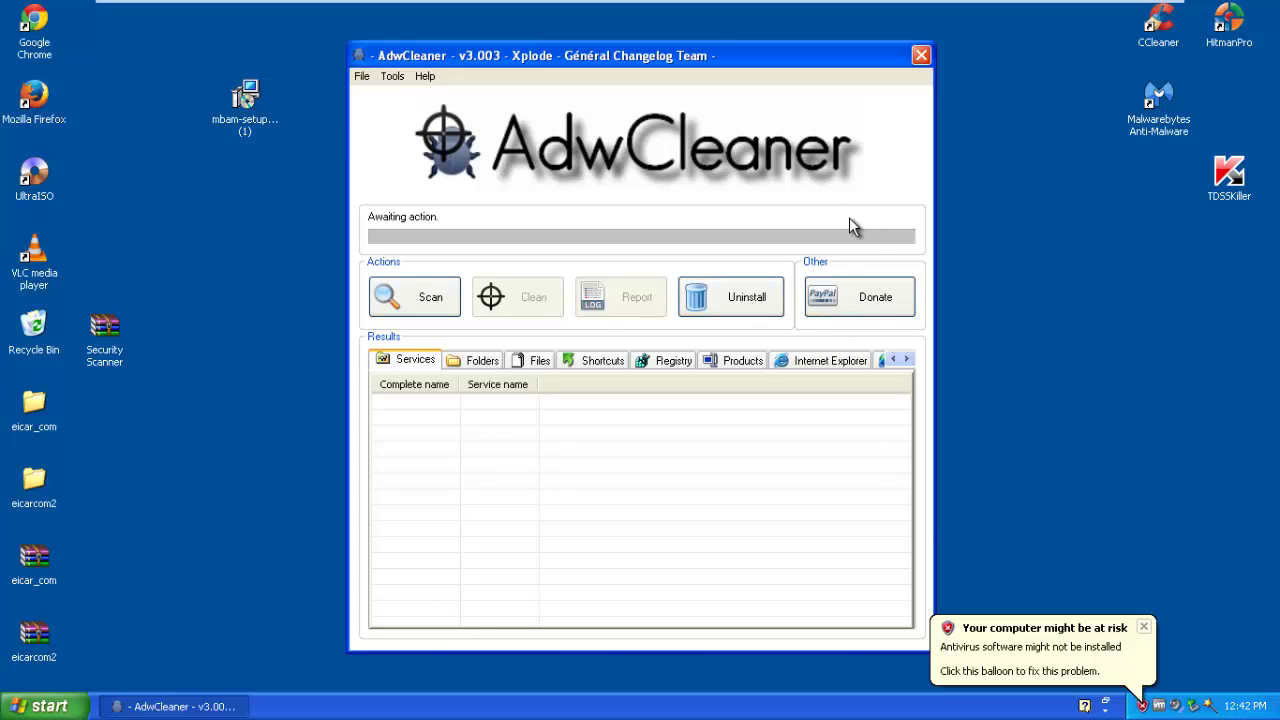
{"action": "left_click", "coordinate": [884, 303]}
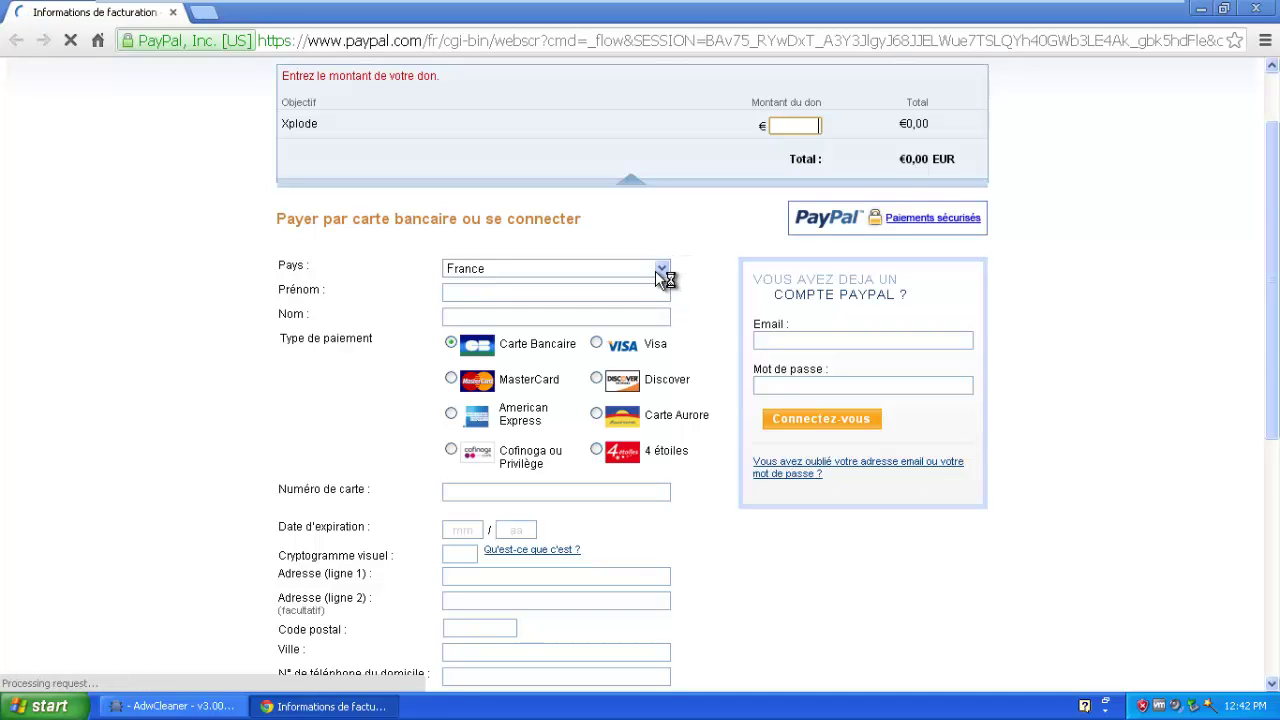
Check the Pays country list on the PayPal donation form, then close the Chrome window.
{"action": "left_click", "coordinate": [657, 270]}
{"action": "left_click", "coordinate": [657, 304]}
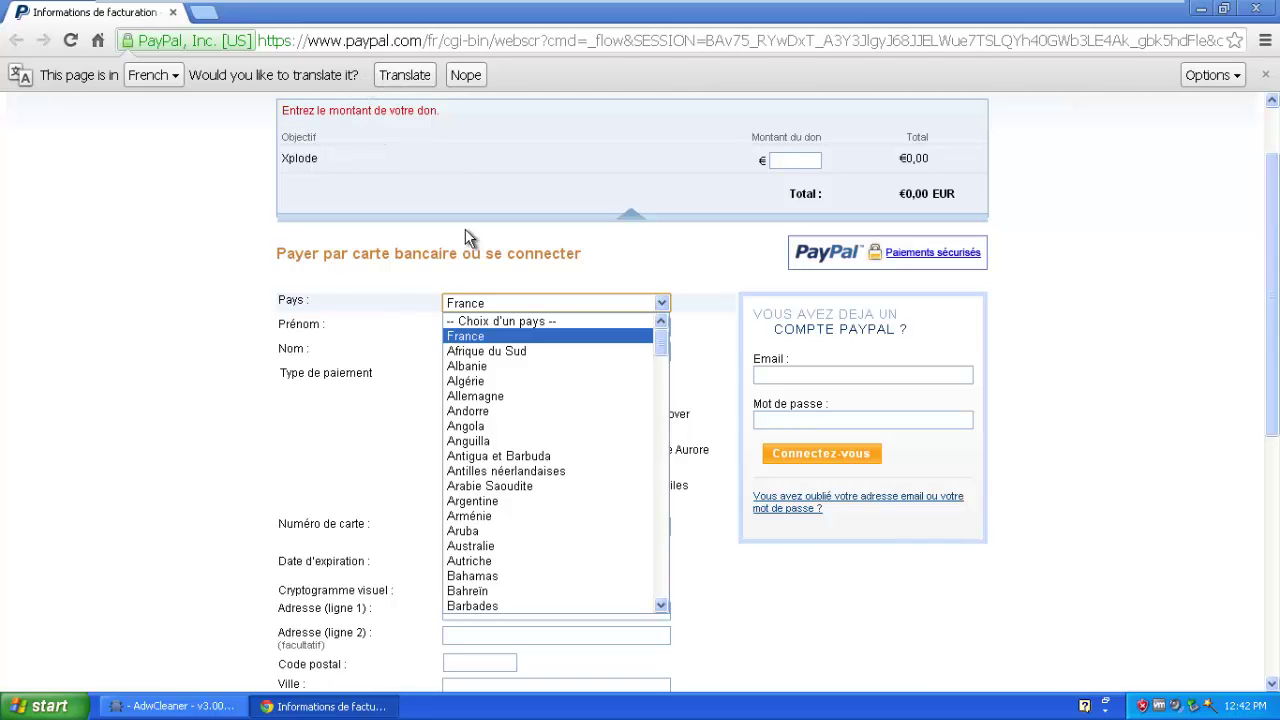
{"action": "left_click", "coordinate": [1257, 10]}
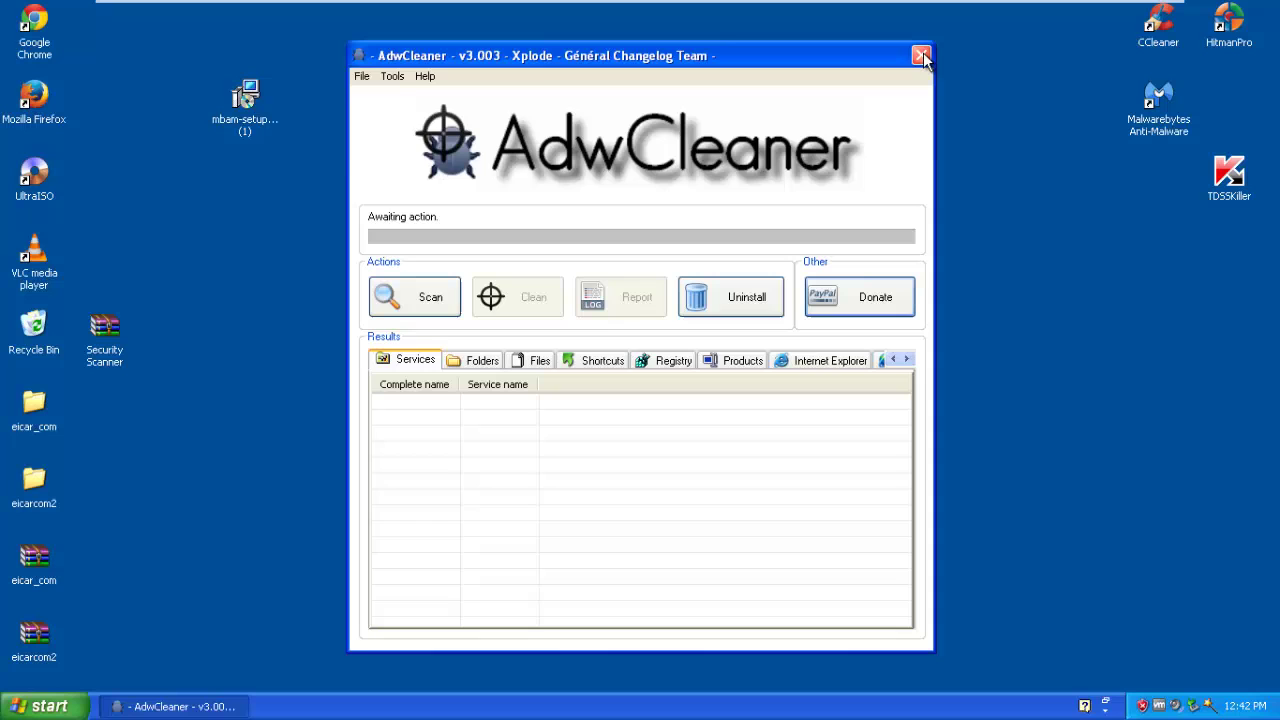
Close the AdwCleaner window and restore the Windows XP VM from full screen to a normal VMware window.
{"action": "left_click_drag", "start_coordinate": [879, 56], "coordinate": [862, 32]}
{"action": "left_click", "coordinate": [914, 26]}
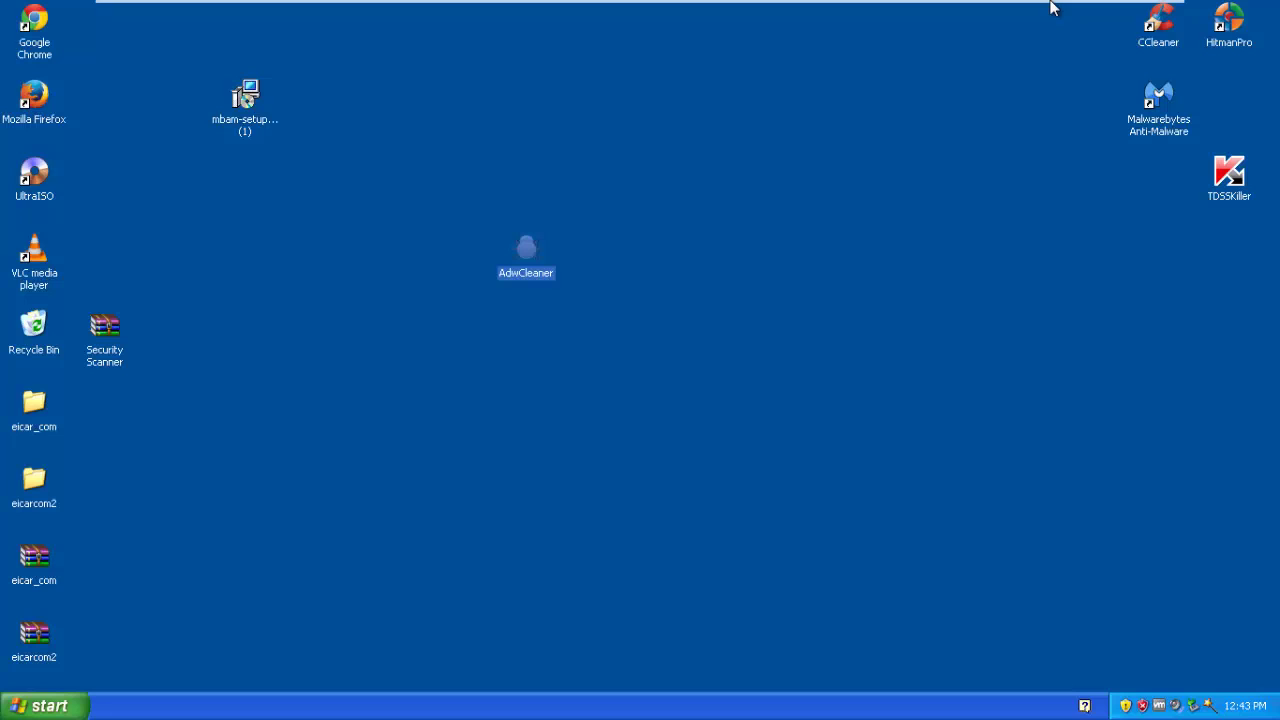
{"action": "mouse_move", "coordinate": [1051, 5]}
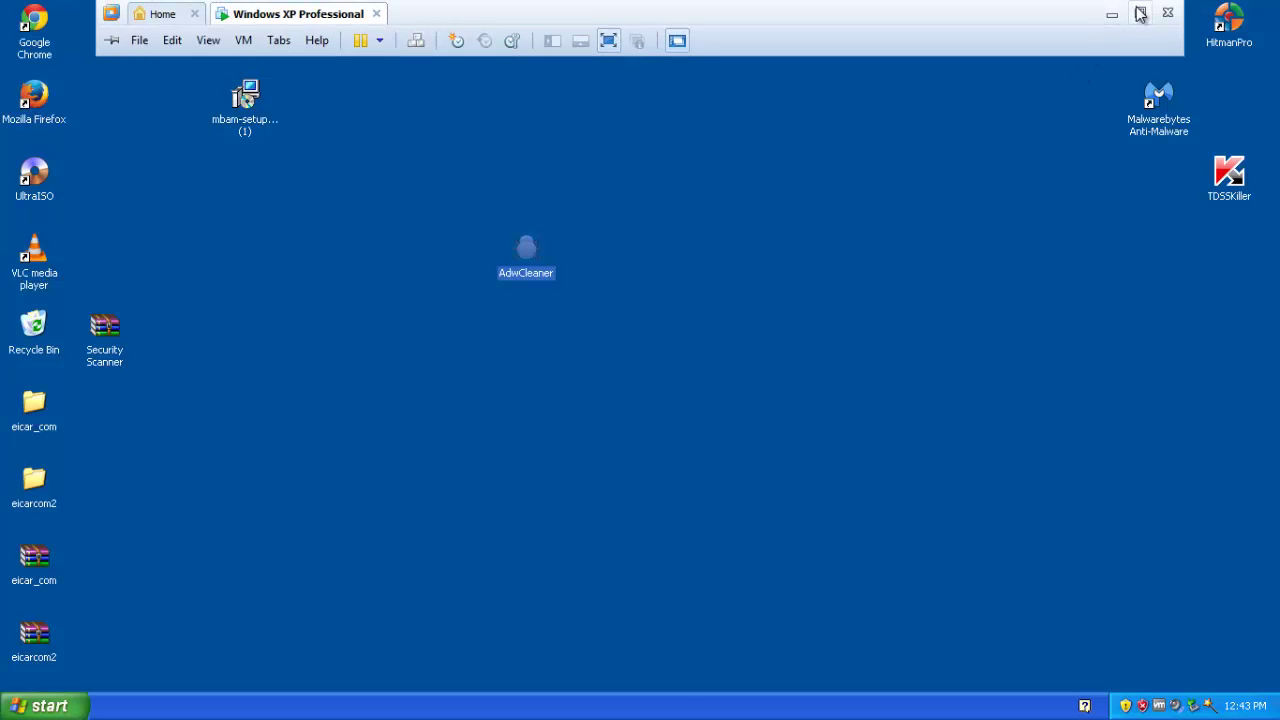
{"action": "left_click", "coordinate": [1140, 10]}
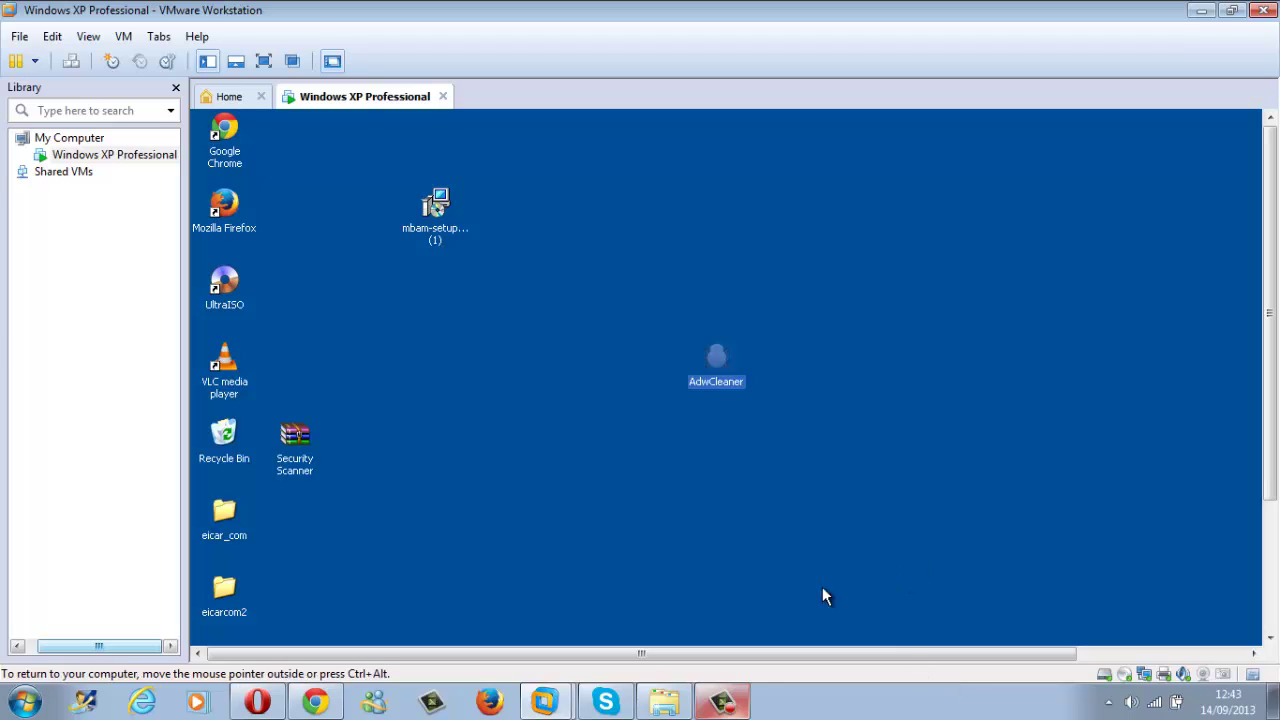
{"action": "left_click", "coordinate": [722, 702]}
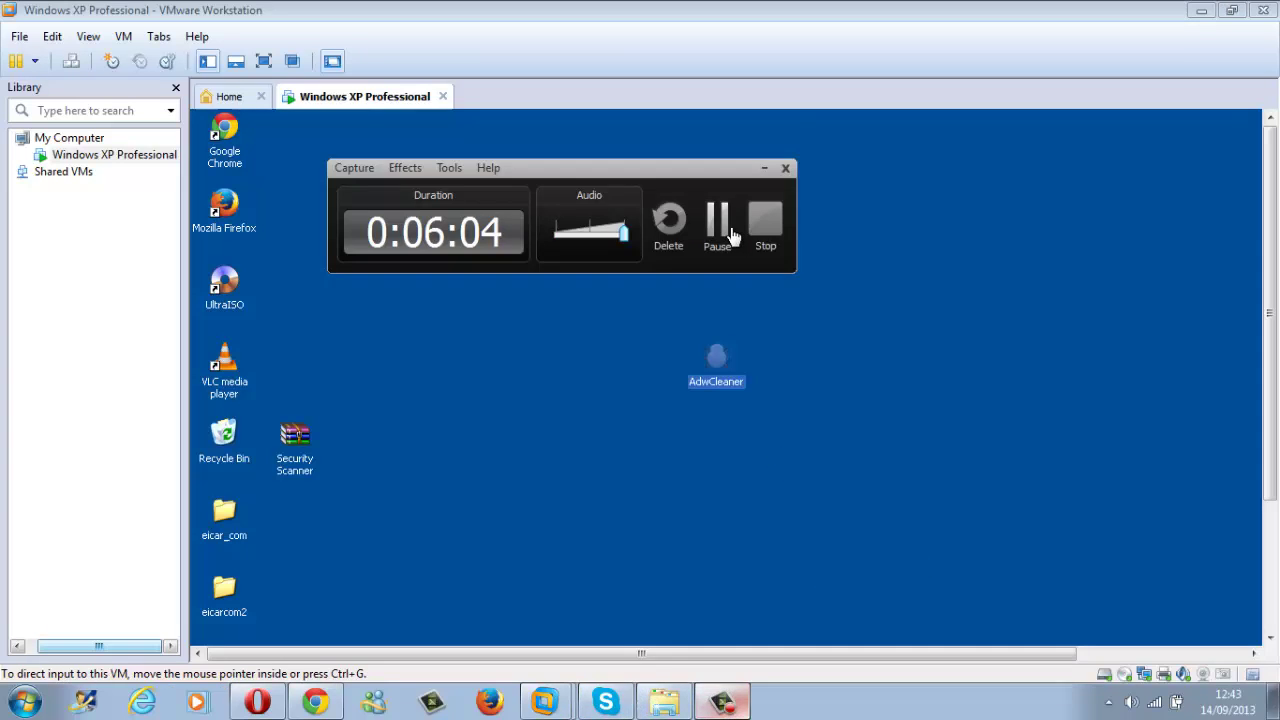